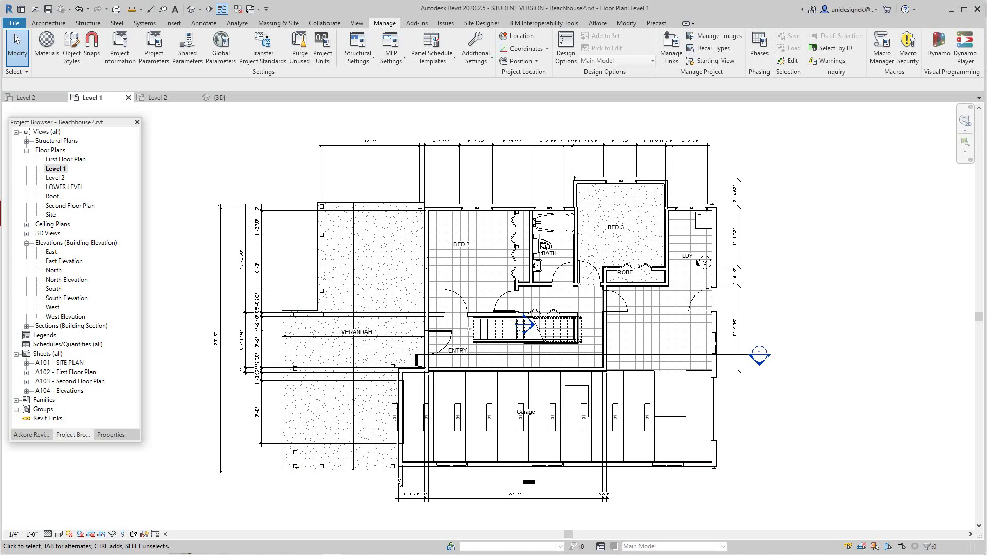
Open the Level 1 reflected ceiling plan from the ceiling plans.
scroll(441, 272, "up", 2)
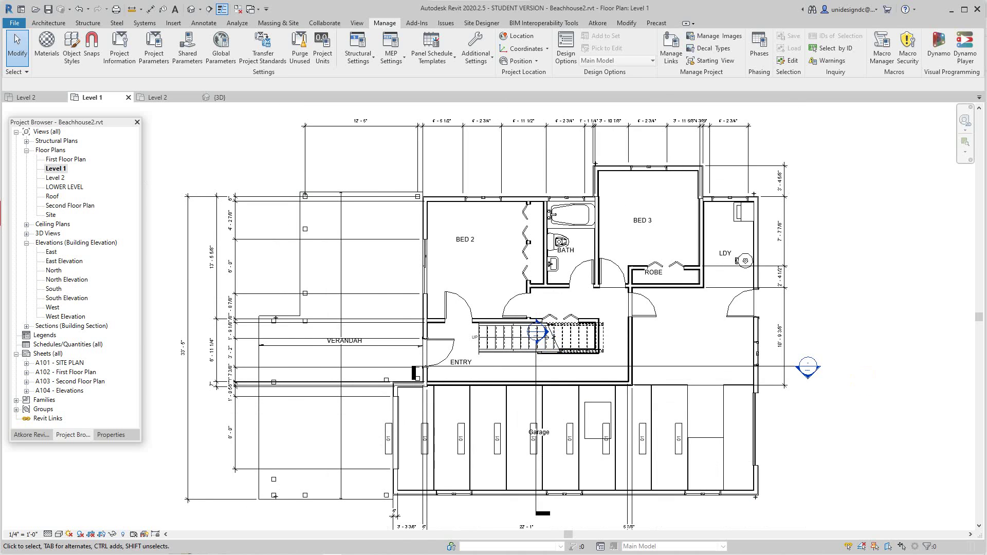
scroll(646, 314, "down", 1)
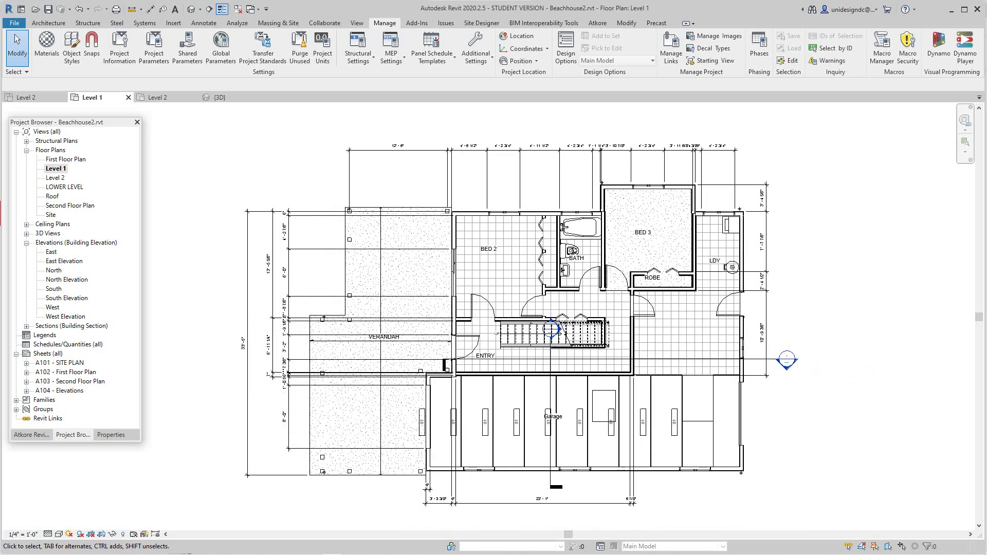
left_click(26, 224)
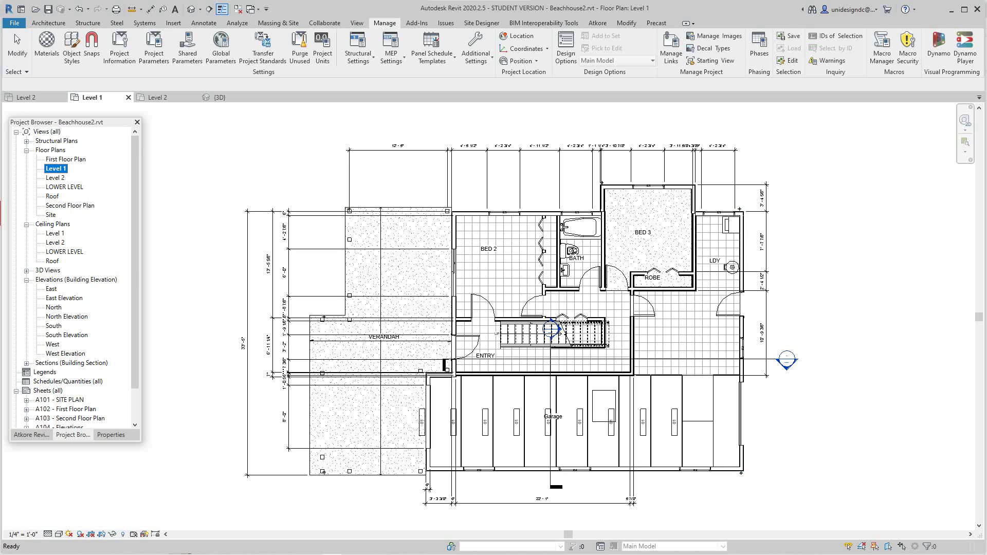
double_click(55, 233)
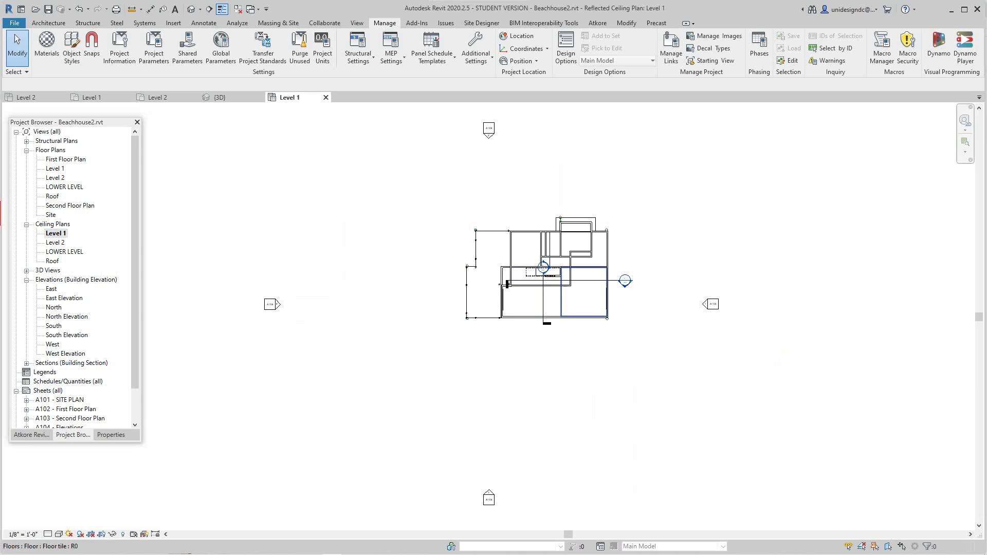
scroll(599, 244, "up", 5)
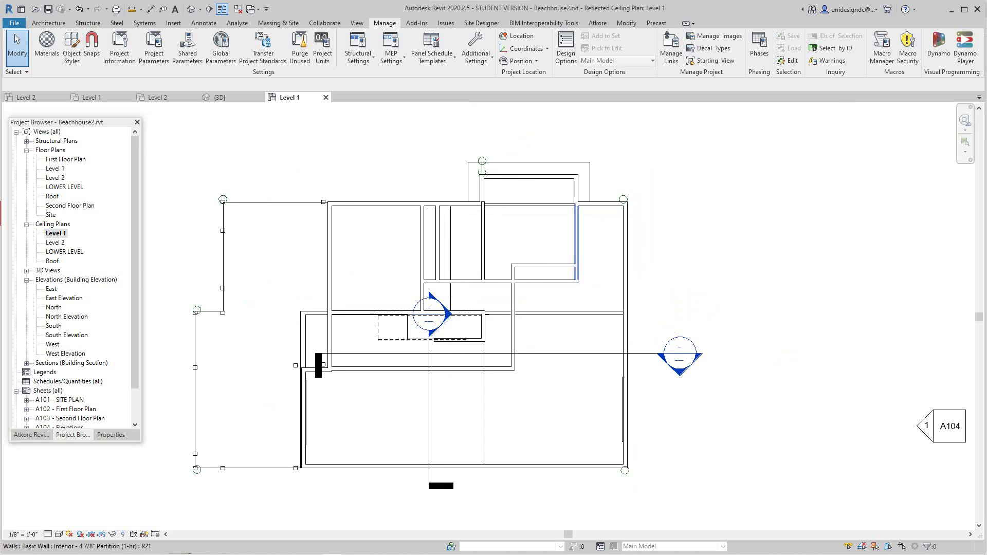
middle_click_drag(576, 244, 600, 232)
scroll(358, 158, "up", 1)
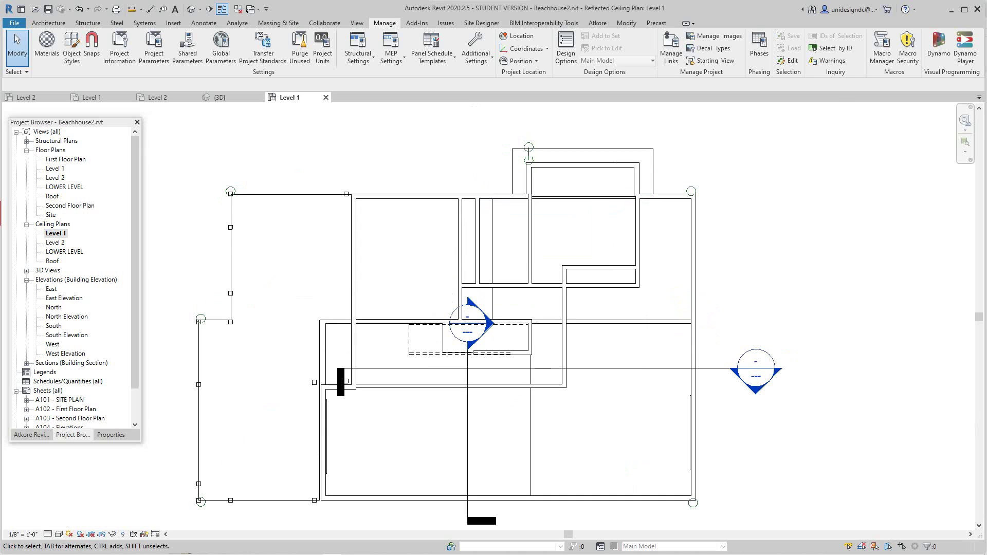
middle_click_drag(358, 159, 366, 162)
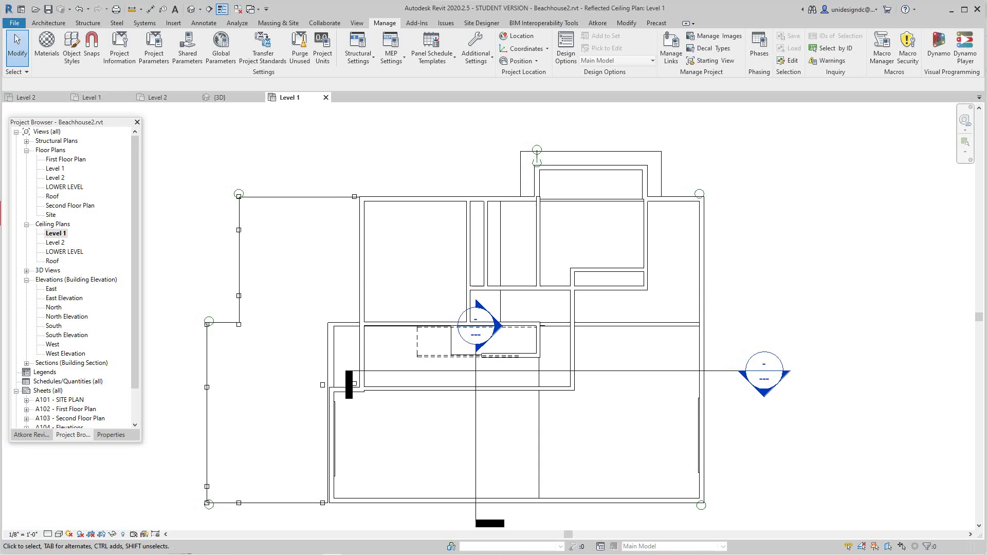
left_click(35, 23)
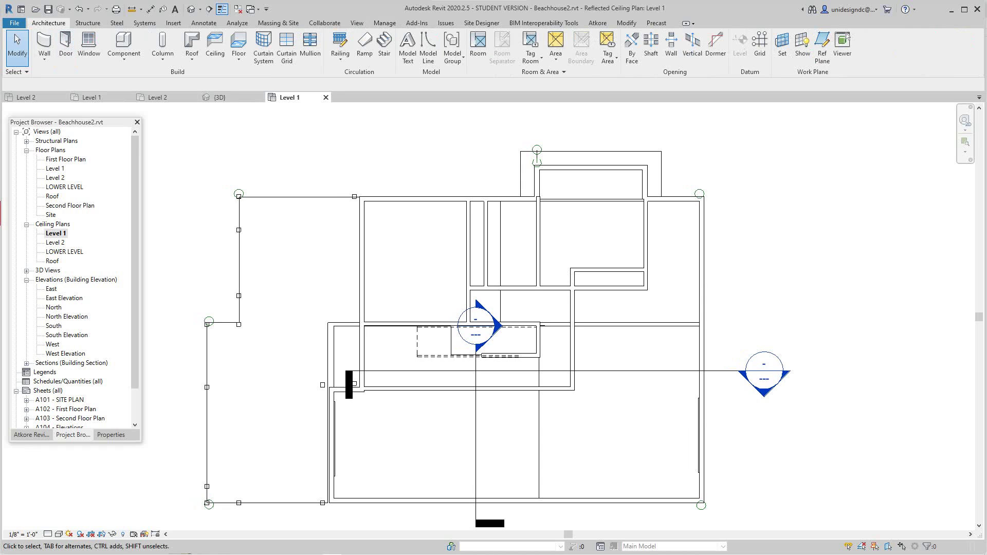
left_click(215, 43)
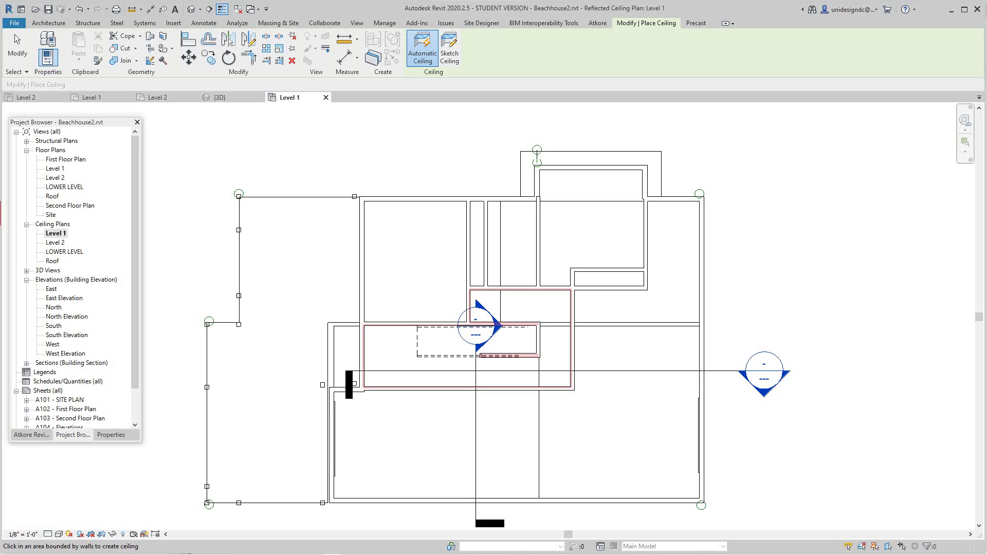
scroll(571, 308, "down", 3)
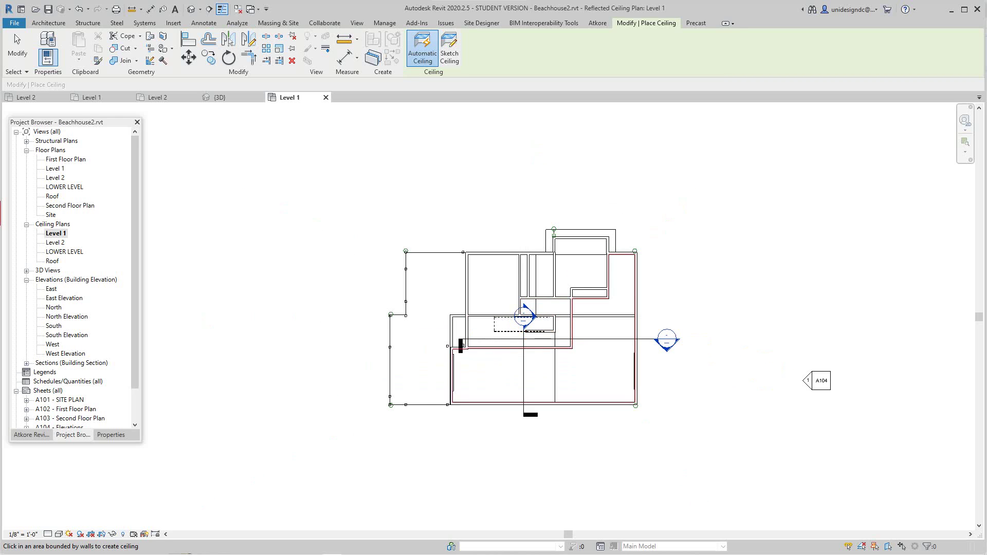
scroll(574, 434, "up", 3)
key("Escape")
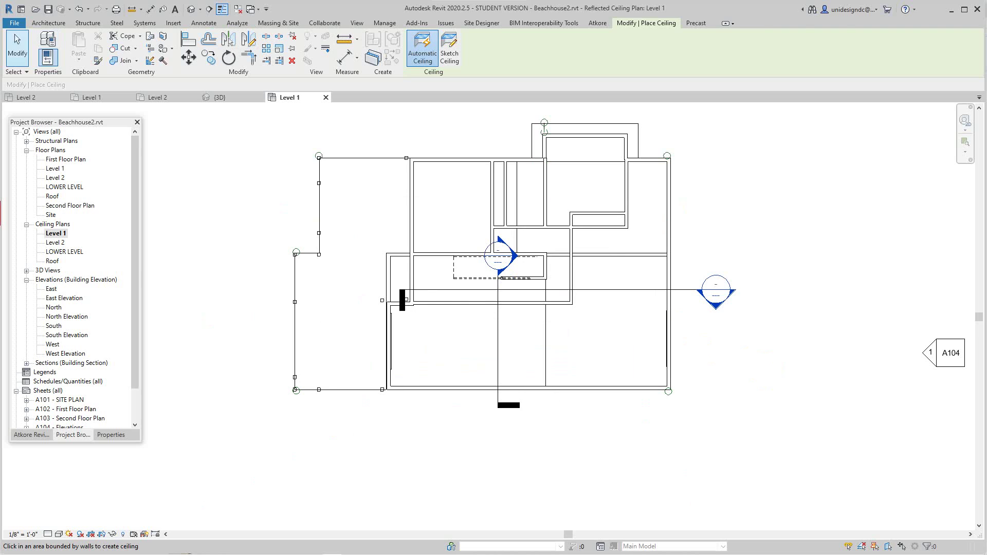
Change the Bed 2 ceiling's type to the 2' x 4' ACT System, followed by the 2' x 2' ACT System.
middle_click_drag(454, 253, 462, 271)
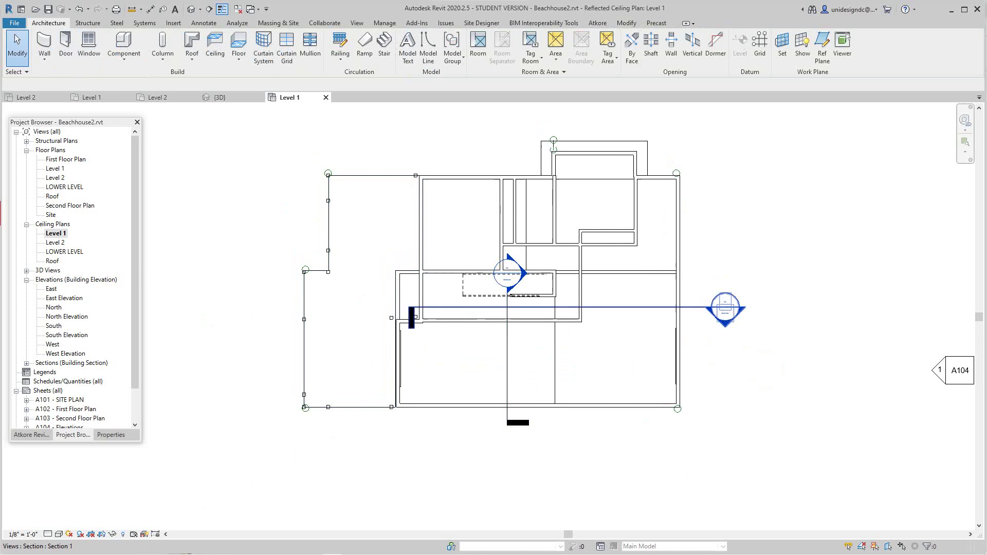
scroll(502, 304, "up", 1)
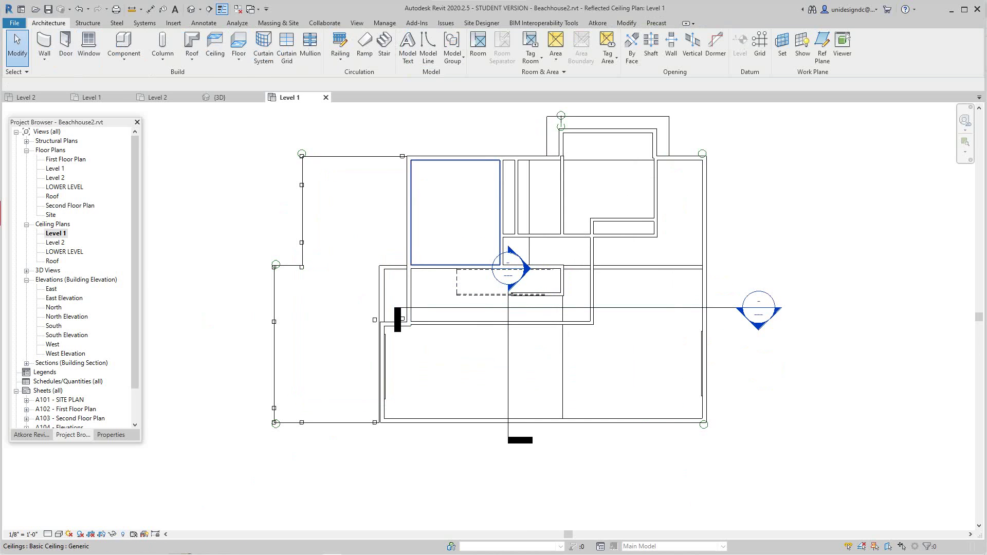
left_click(456, 265)
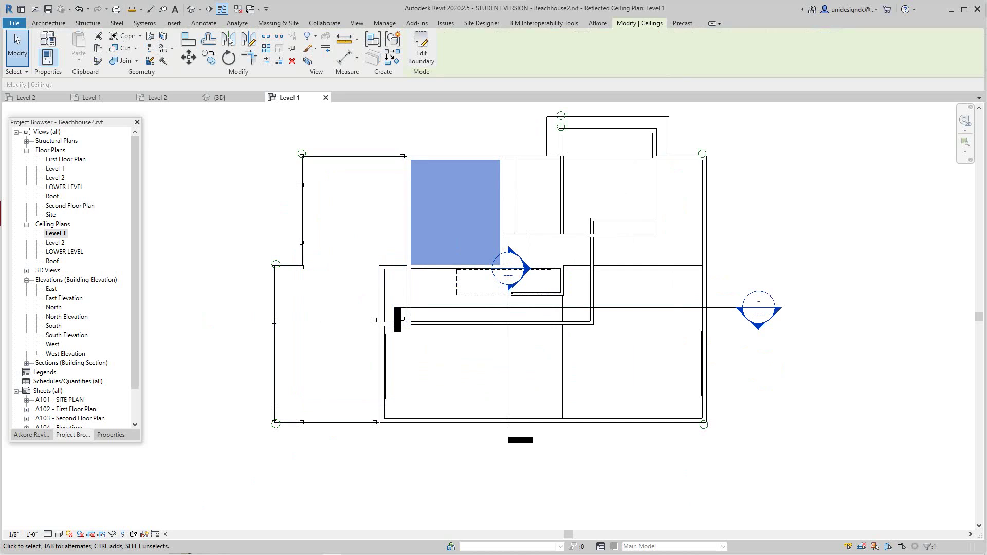
left_click(110, 435)
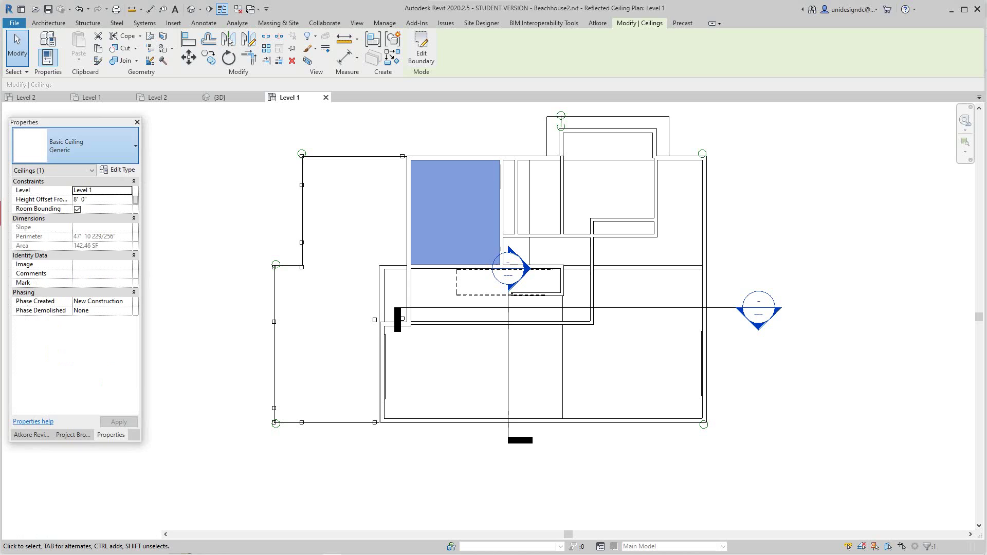
left_click(114, 147)
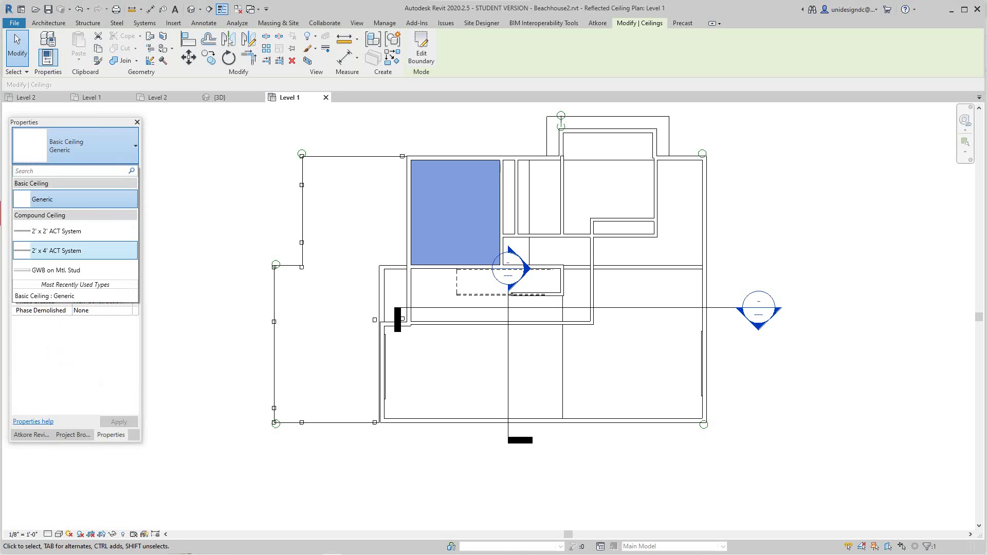
left_click(74, 251)
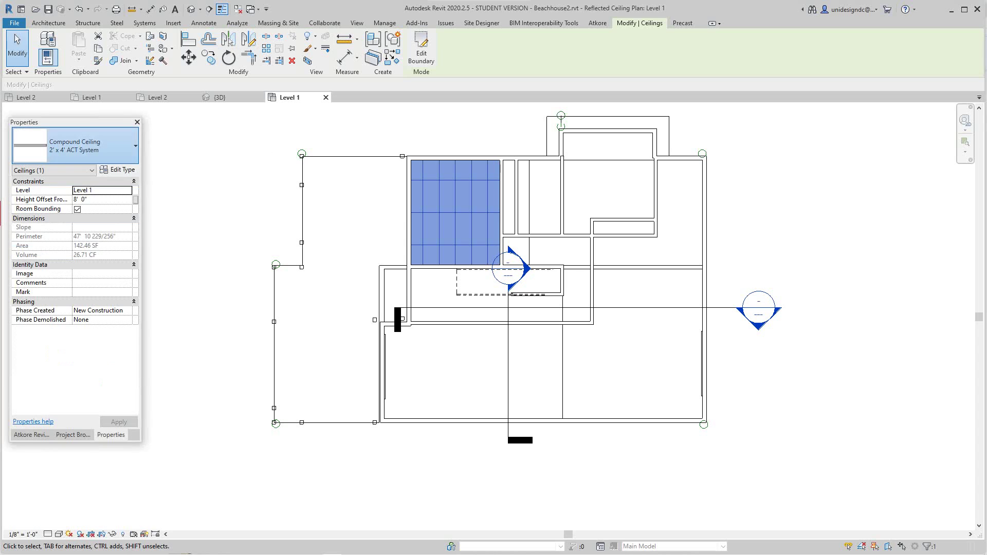
left_click(92, 146)
left_click(75, 231)
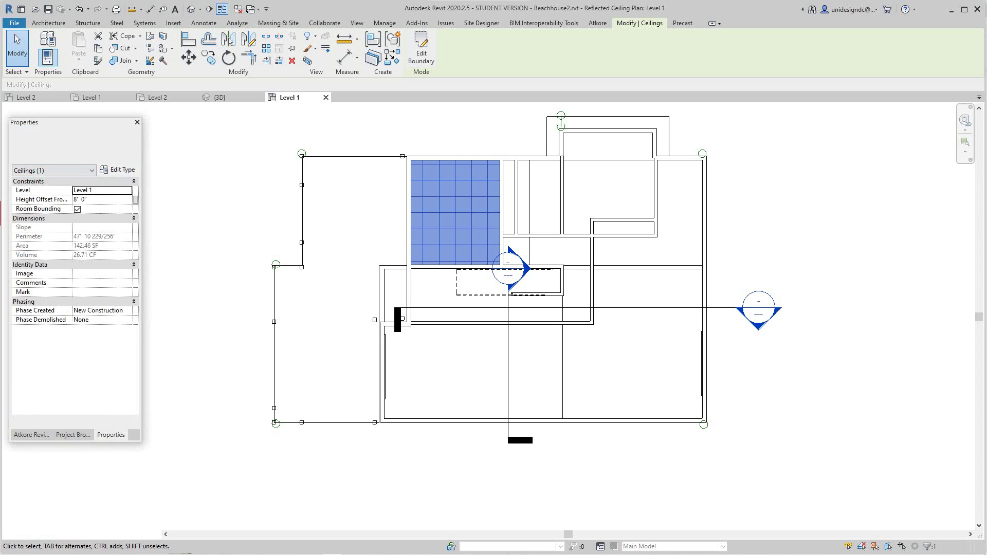
Return the Bed 2 ceiling to the Basic Ceiling Generic type and deselect it.
left_click(133, 147)
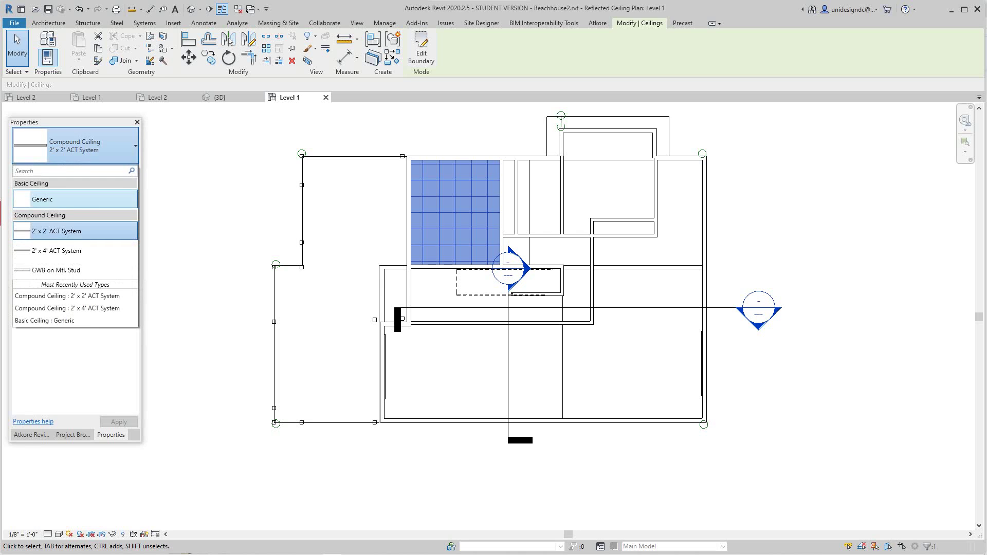
left_click(74, 199)
key("Escape")
Open the Level 2 reflected ceiling plan.
scroll(414, 334, "down", 1)
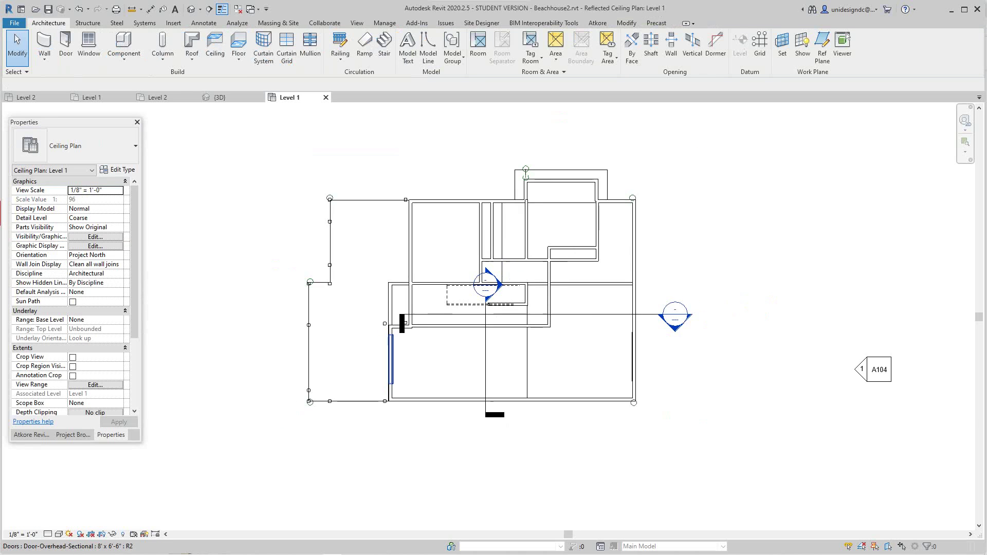
scroll(425, 315, "up", 2)
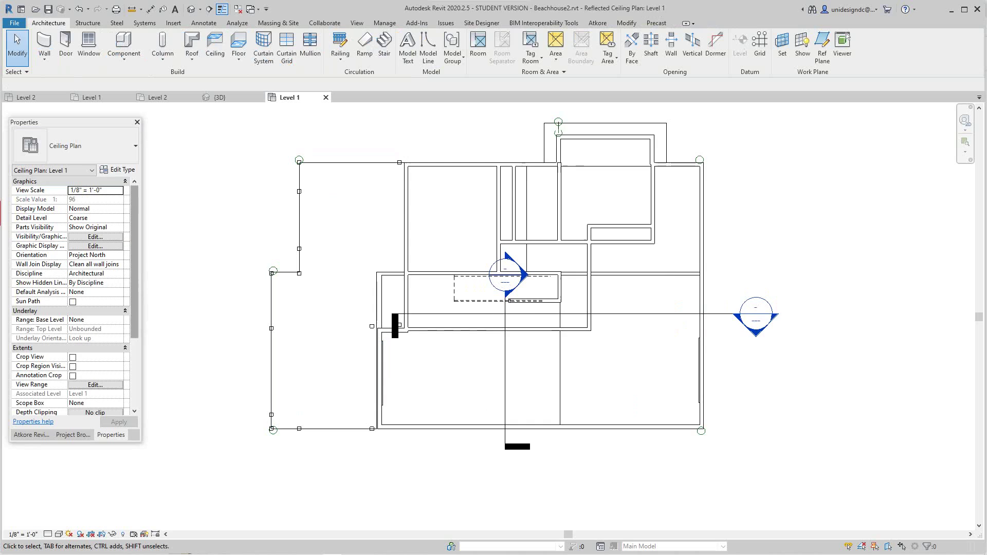
scroll(184, 209, "down", 2)
middle_click_drag(184, 209, 190, 239)
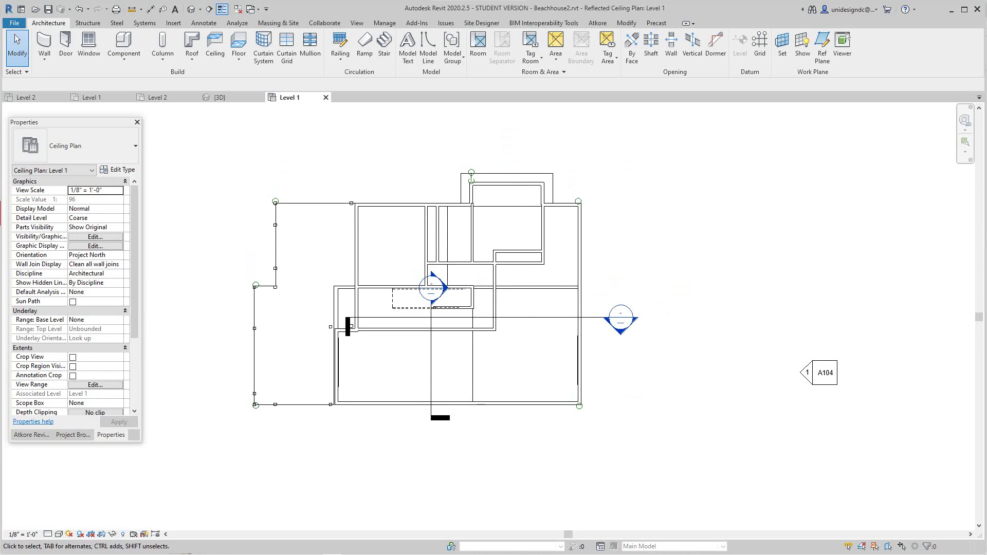
left_click(73, 434)
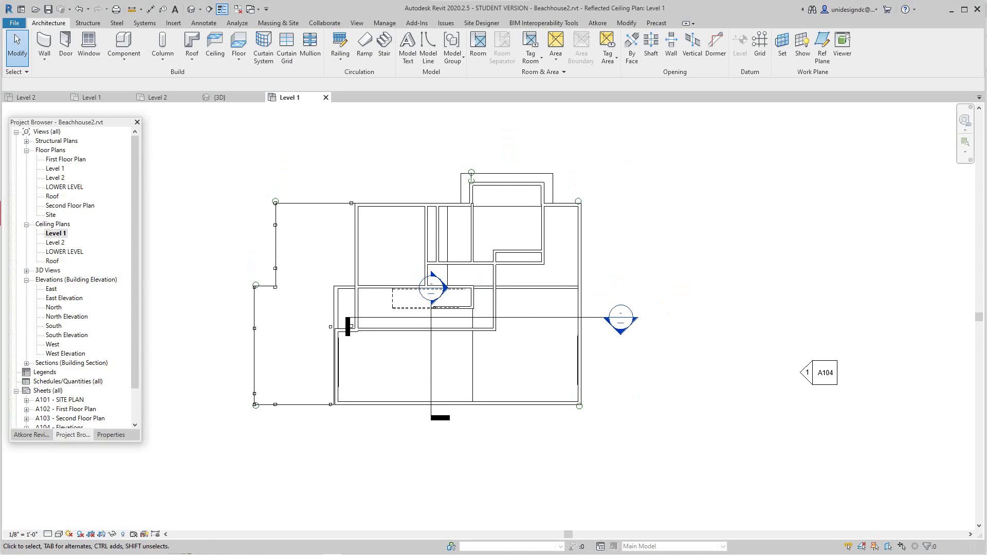
double_click(55, 242)
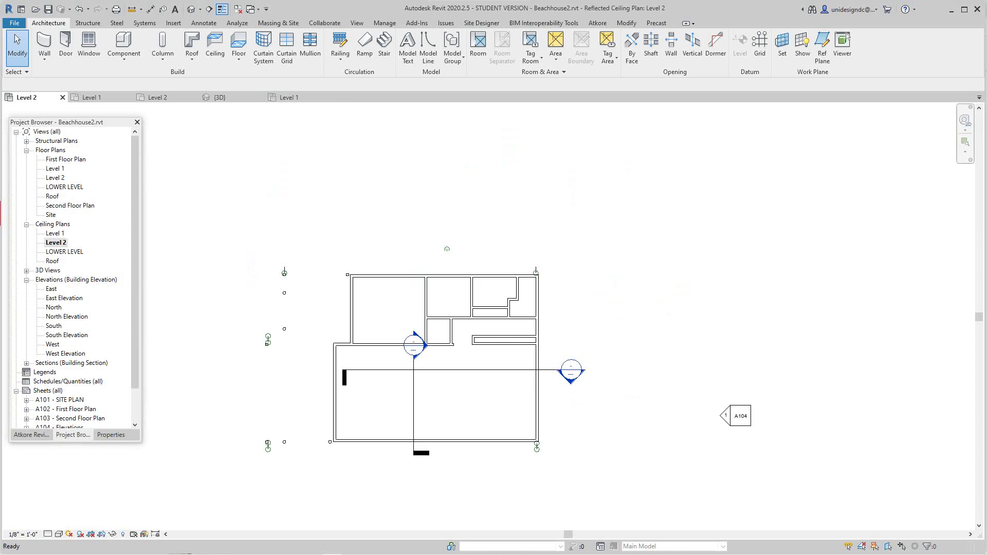
scroll(390, 334, "down", 1)
middle_click_drag(391, 334, 406, 311)
scroll(410, 324, "up", 4)
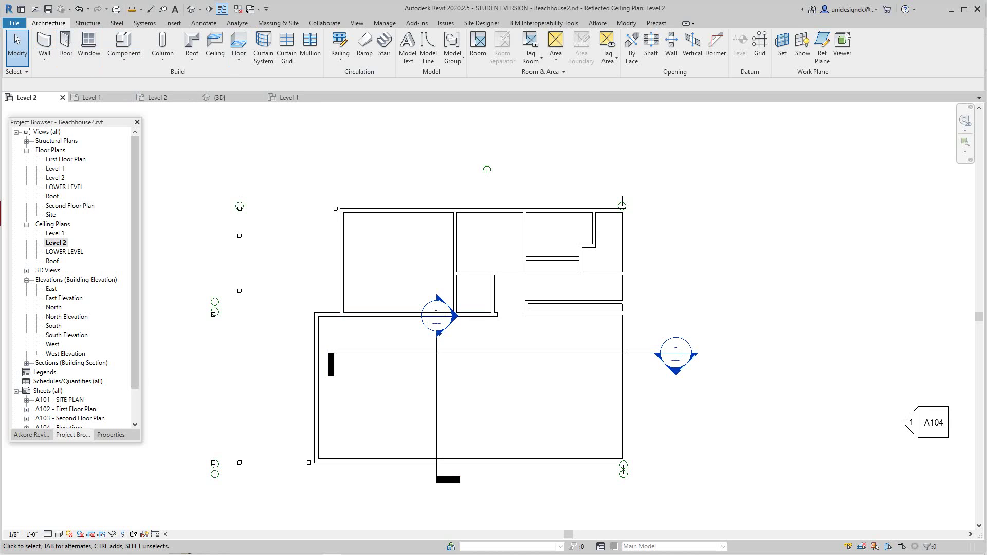
scroll(75, 278, "down", 1)
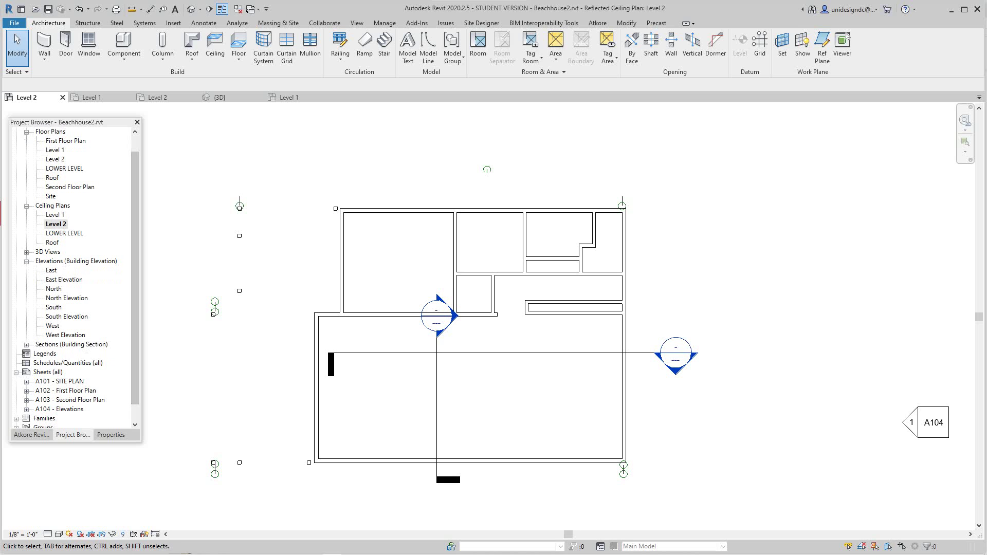
Open the West elevation and examine the heights of the Level 1, Level 2 and Roof levels.
double_click(53, 325)
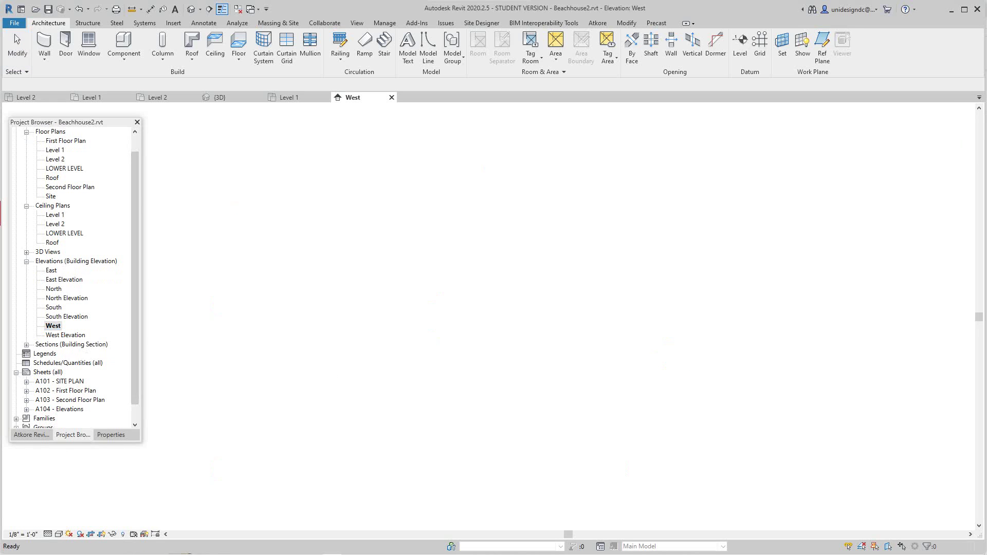
scroll(454, 323, "up", 1)
middle_click_drag(687, 341, 476, 382)
scroll(476, 381, "down", 1)
scroll(667, 328, "up", 1)
scroll(663, 333, "down", 1)
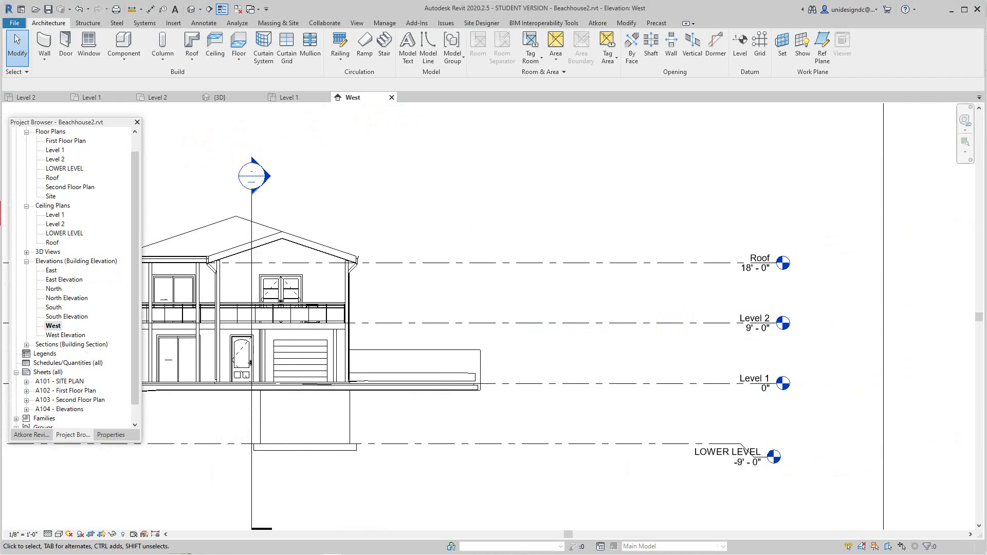
middle_click_drag(290, 297, 453, 321)
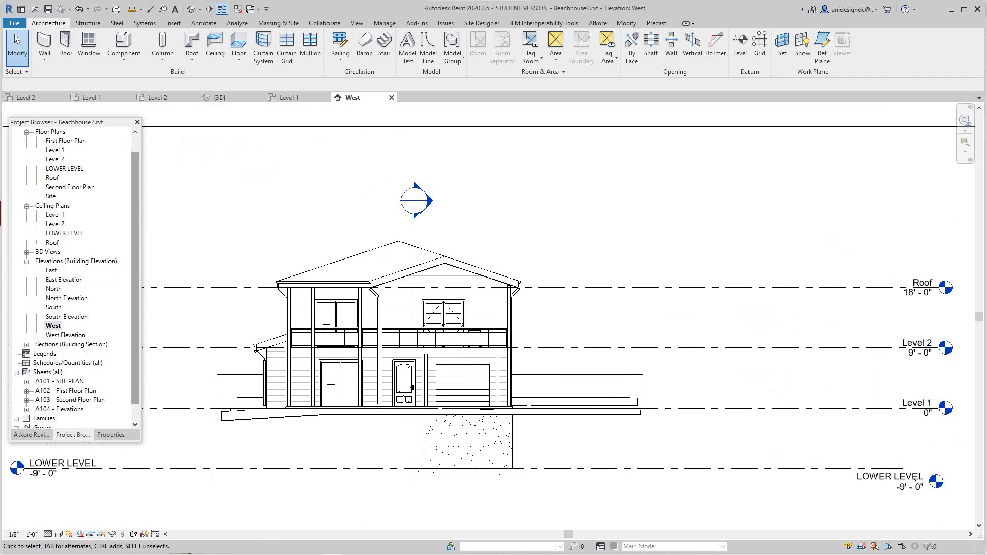
Start an automatic Generic ceiling in the Level 2 ceiling plan with a height offset of 9' 0".
left_click(49, 97)
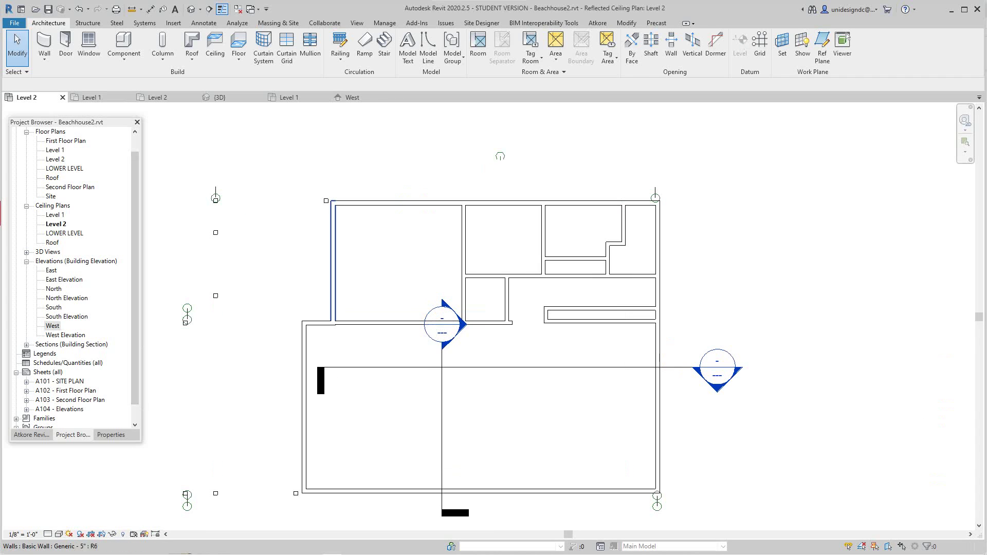
left_click(215, 45)
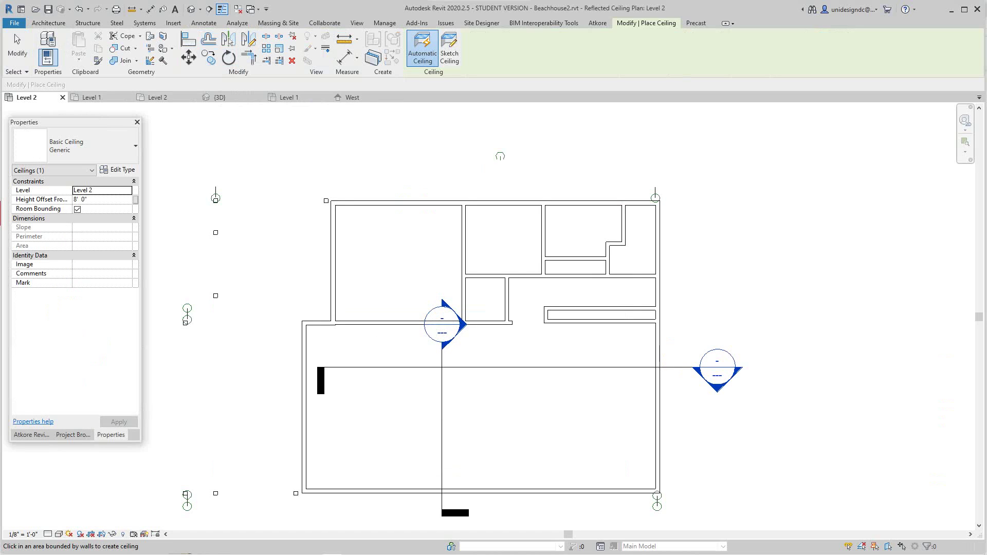
double_click(75, 200)
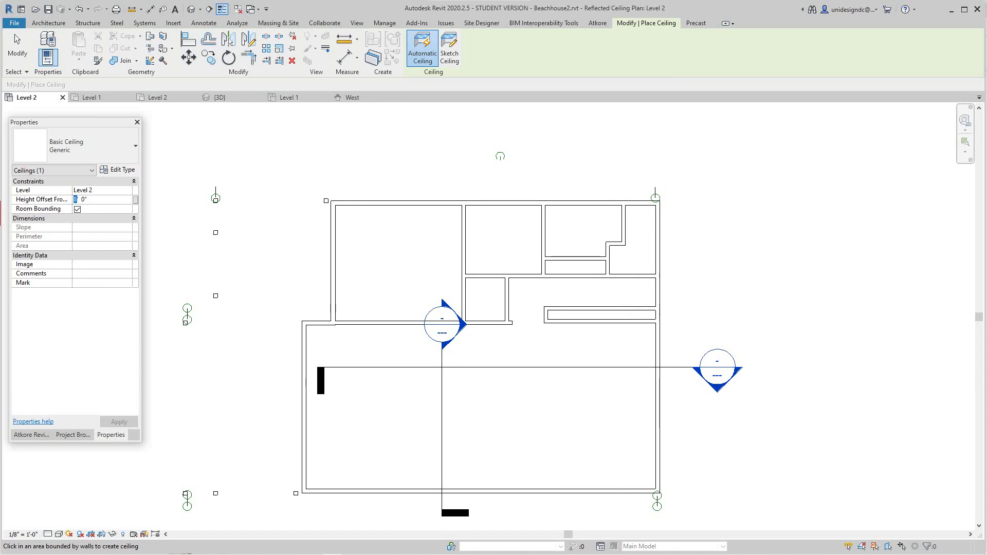
type("9")
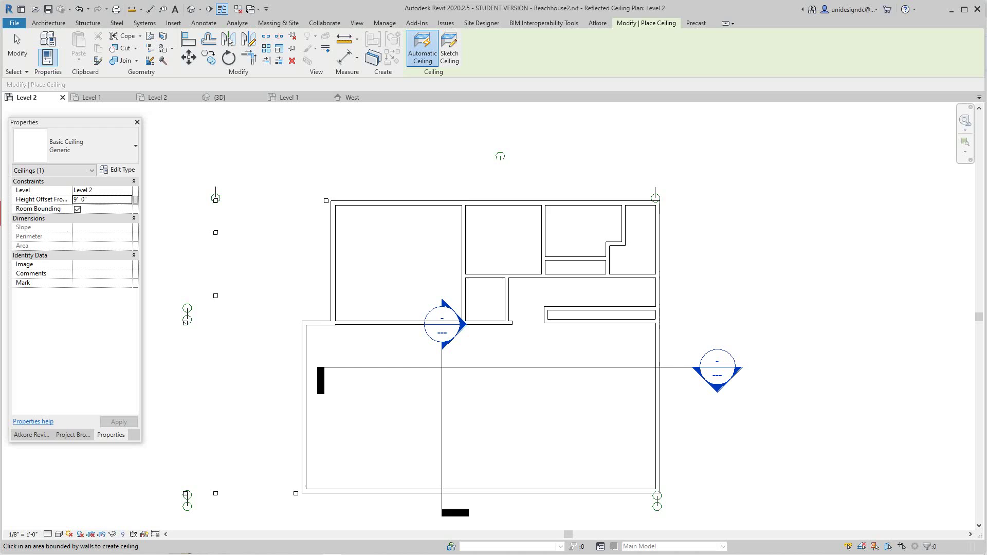
scroll(457, 263, "down", 1)
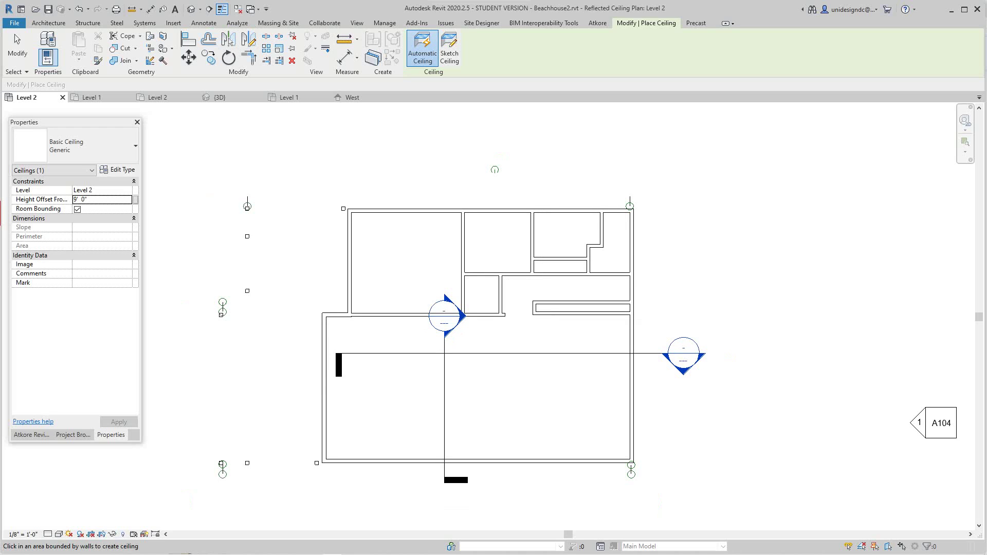
Set the new Level 2 ceiling's height offset from level to 8' 0".
left_click(78, 200)
left_click(78, 200)
left_click_drag(78, 199, 73, 199)
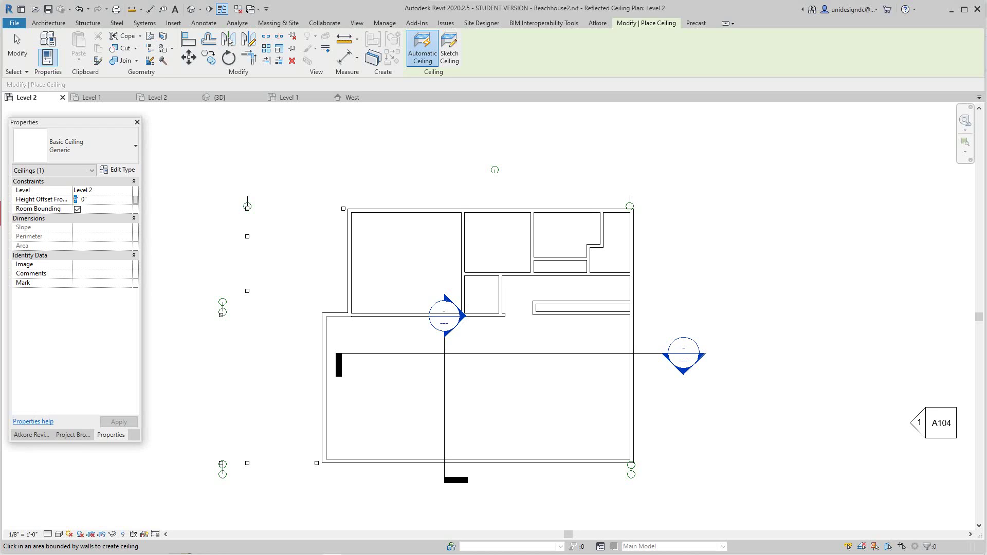
type("8")
left_click(119, 421)
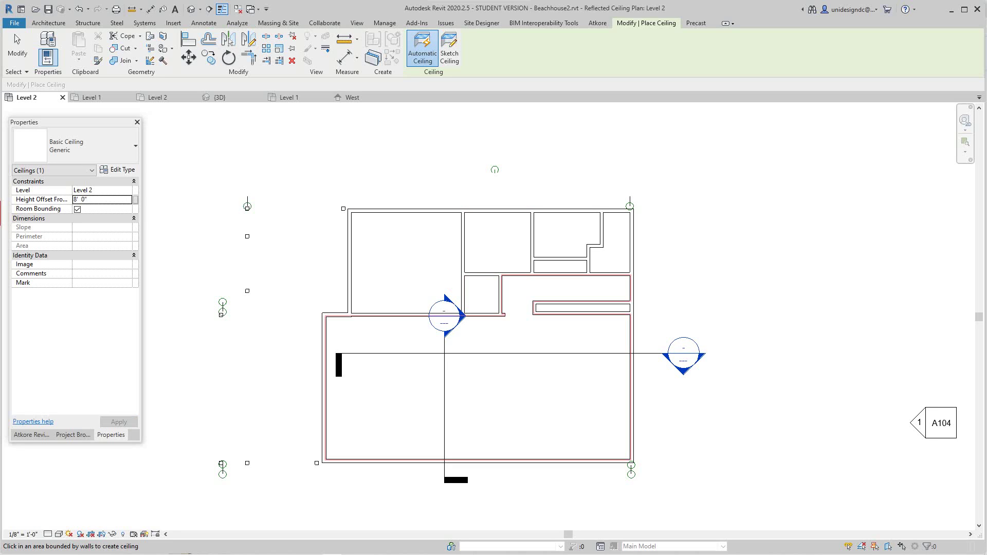
Place automatic Generic ceilings in the Level 2 rooms, including the small closet and the corner room beside it, and finish the ceiling command.
left_click(560, 267)
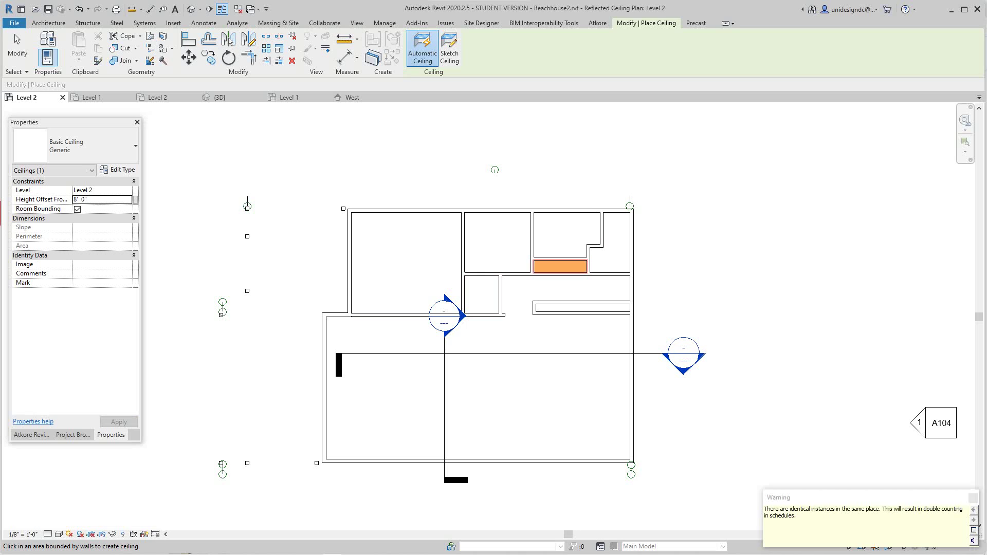
left_click(615, 248)
scroll(576, 262, "up", 2)
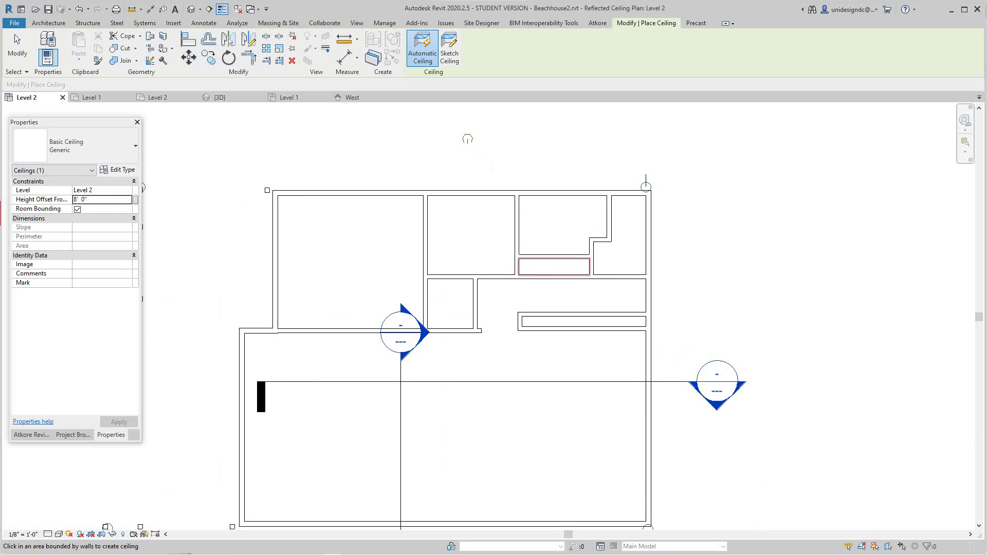
key("Escape")
key("Escape")
scroll(555, 267, "down", 4)
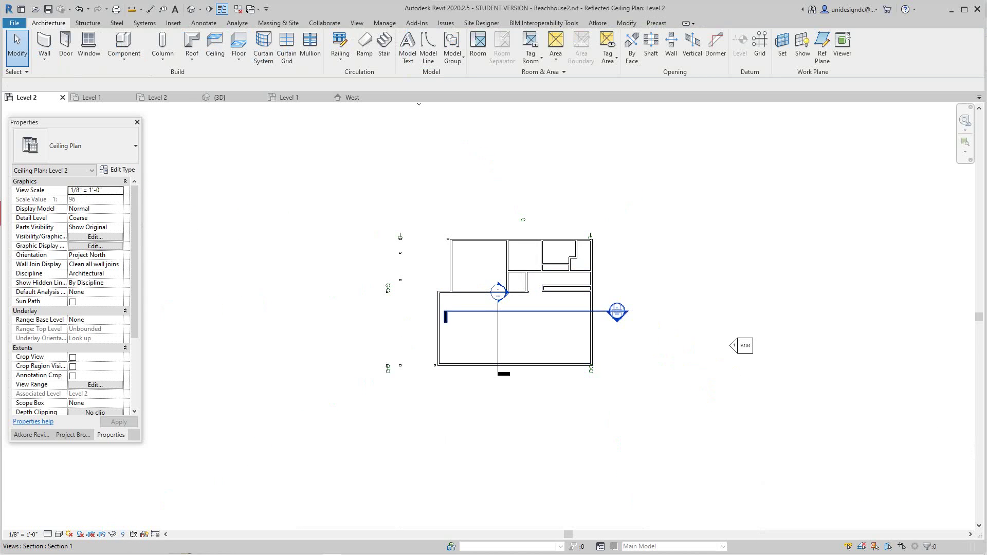
scroll(508, 311, "up", 2)
scroll(508, 311, "down", 2)
scroll(467, 254, "up", 2)
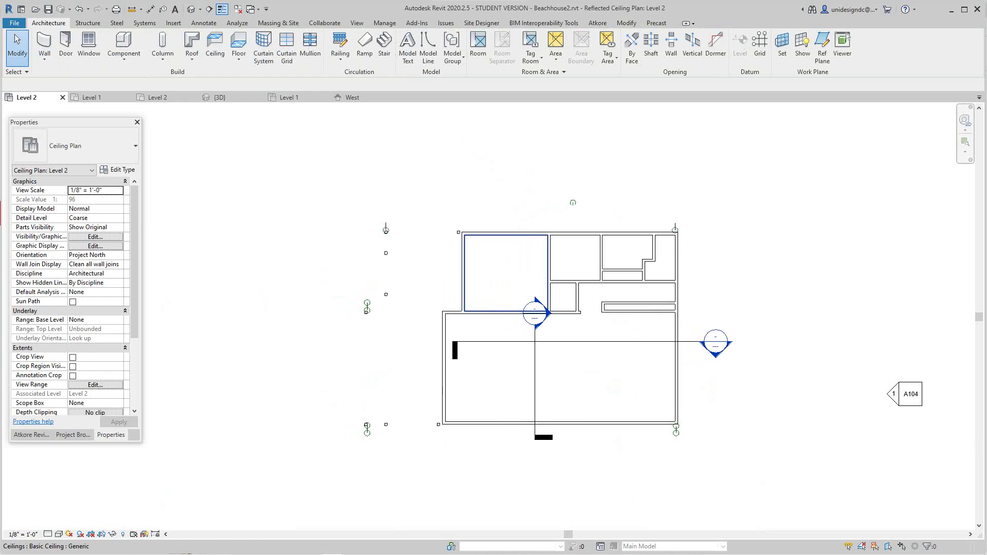
scroll(462, 360, "up", 2)
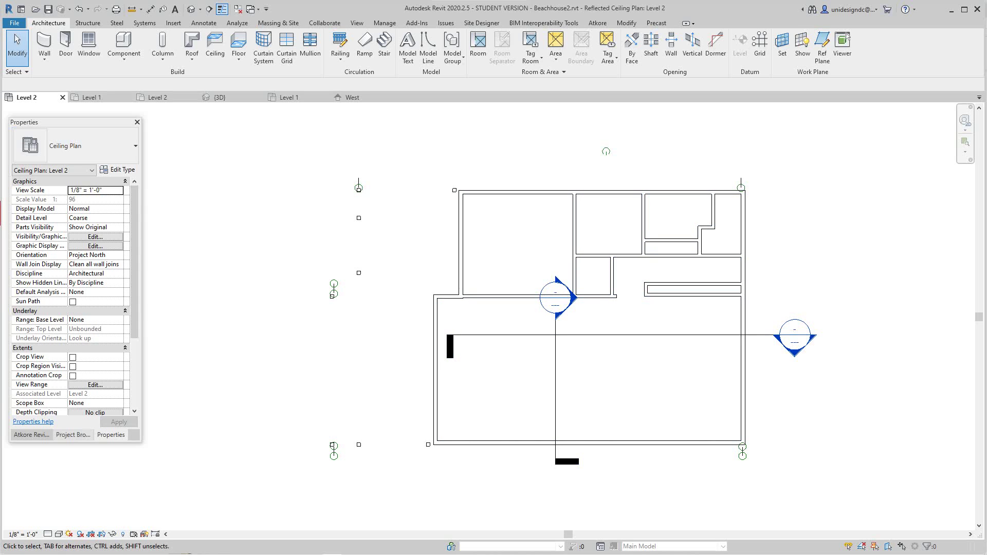
scroll(70, 292, "down", 4)
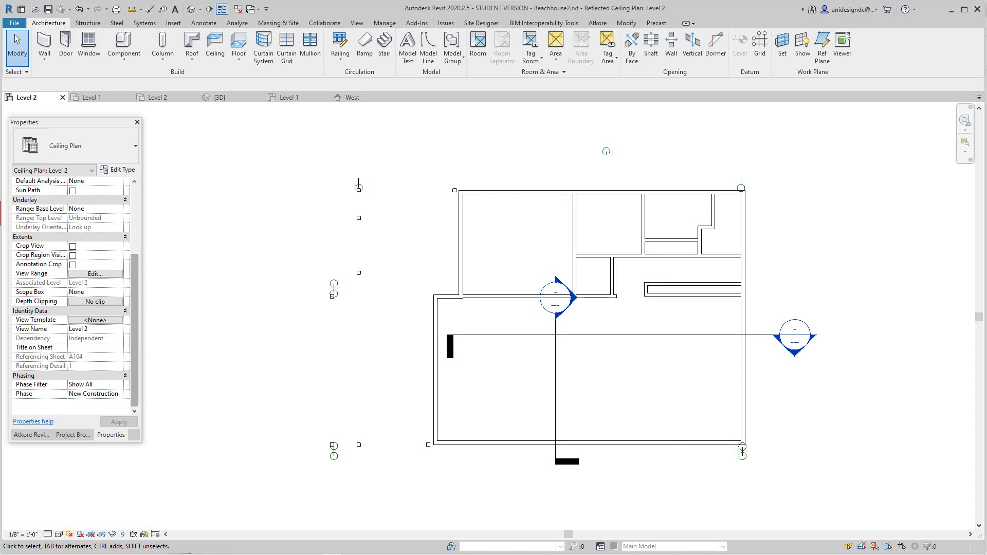
Open the Level 1 reflected ceiling plan and start placing lighting fixtures with placement on face.
left_click(73, 435)
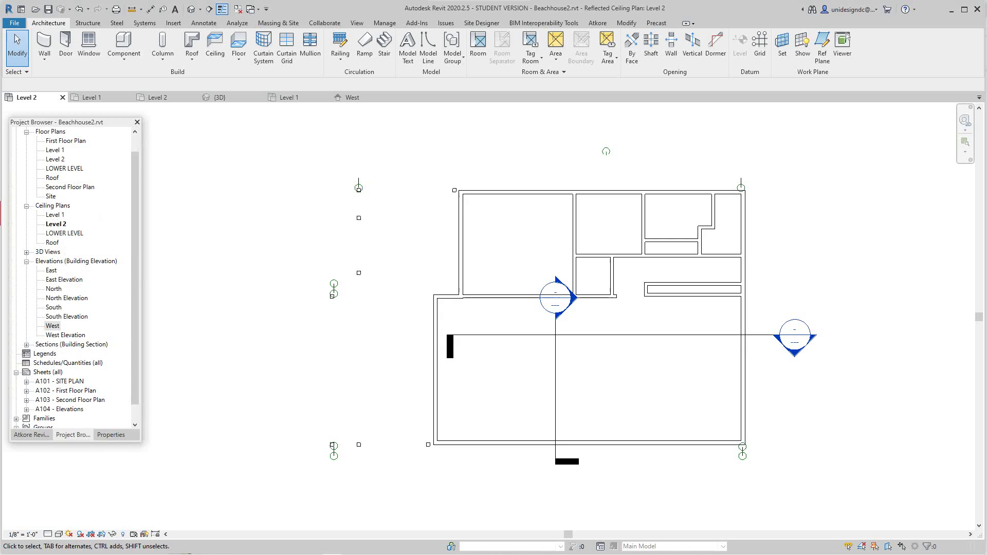
double_click(55, 214)
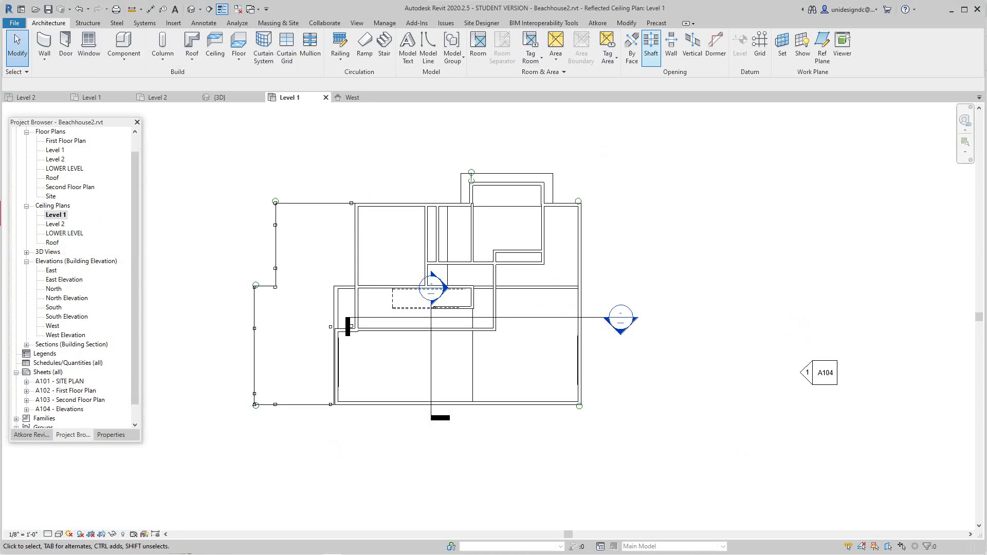
left_click(145, 22)
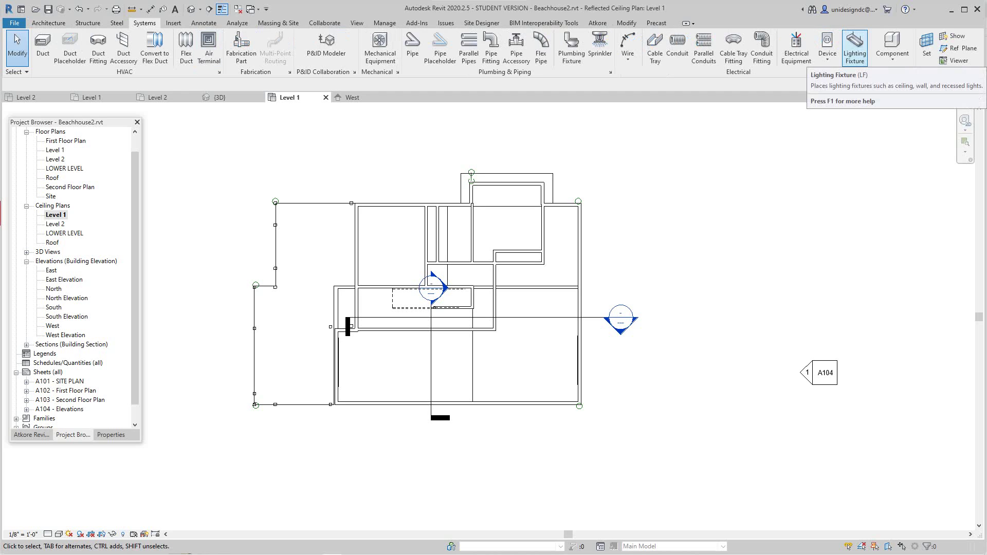
left_click(854, 47)
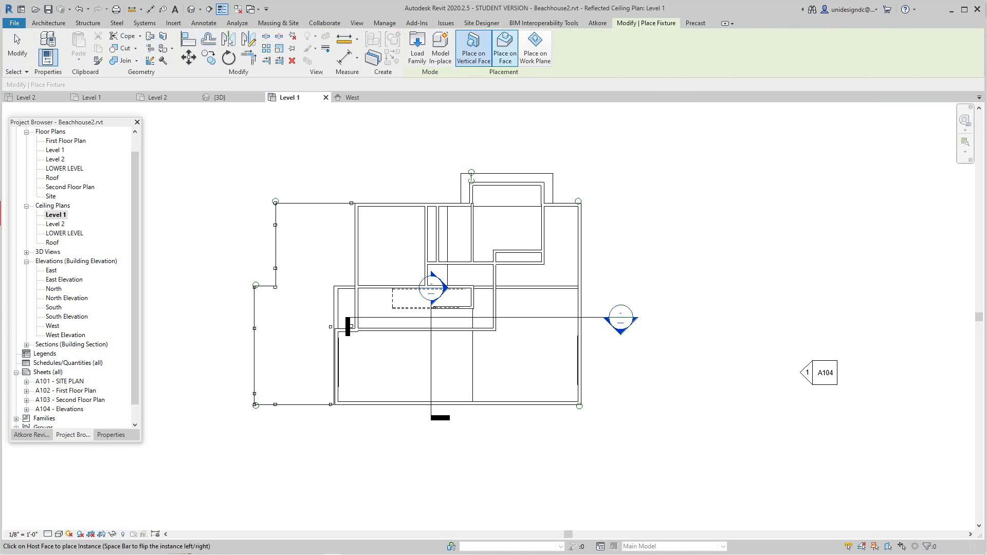
left_click(505, 48)
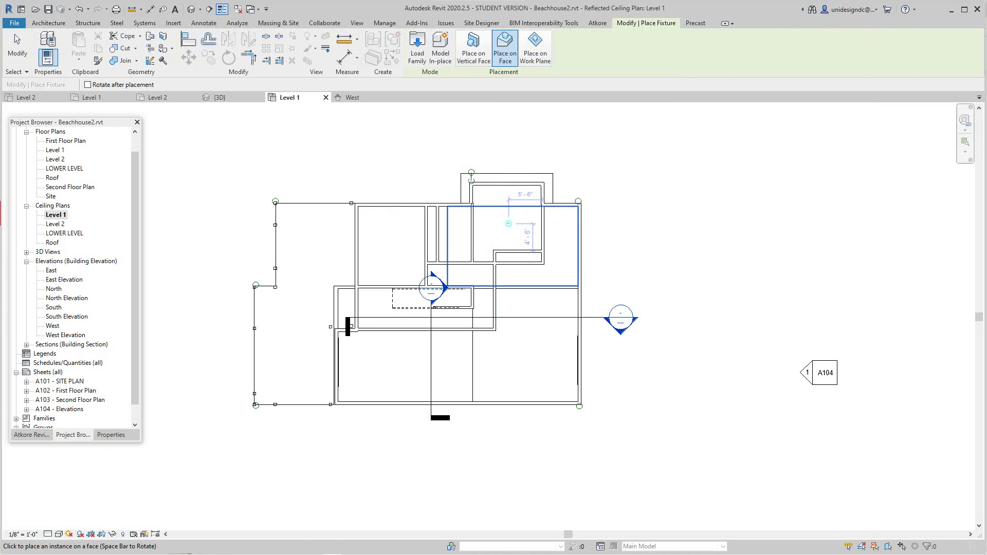
Place one ceiling light in each of the four upper areas of the Level 1 plan, the first about 7' 0" and 5' 7" from the walls.
scroll(398, 244, "up", 5)
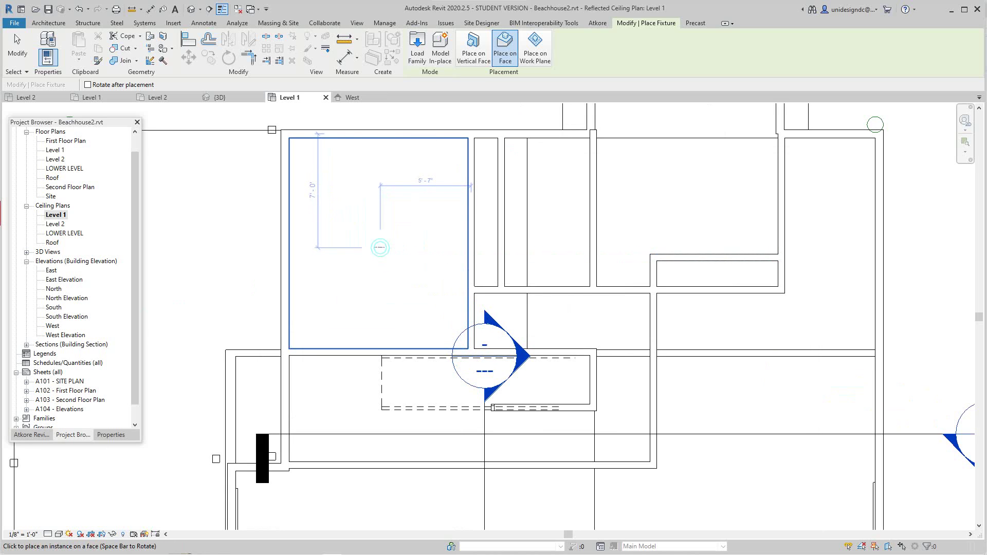
left_click(381, 247)
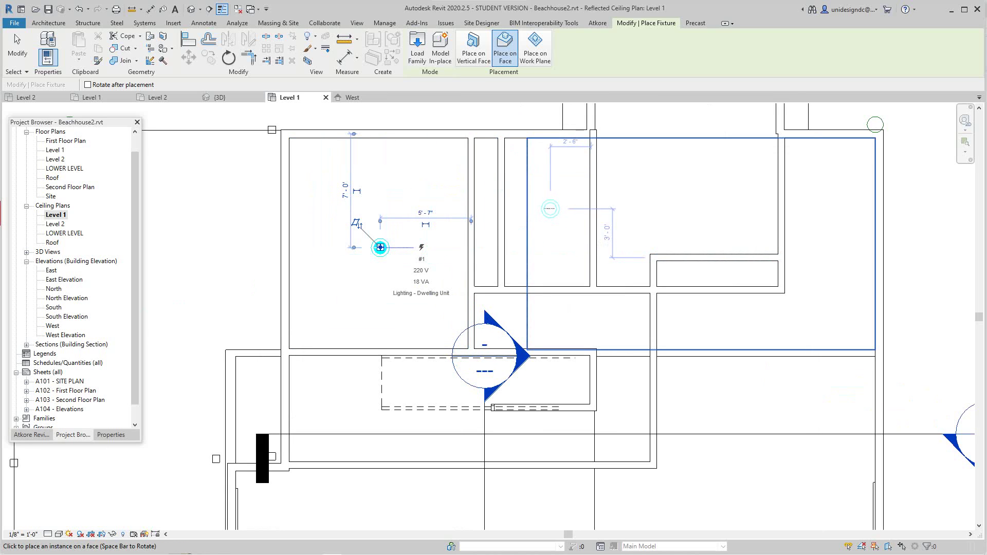
left_click(541, 220)
scroll(542, 220, "down", 3)
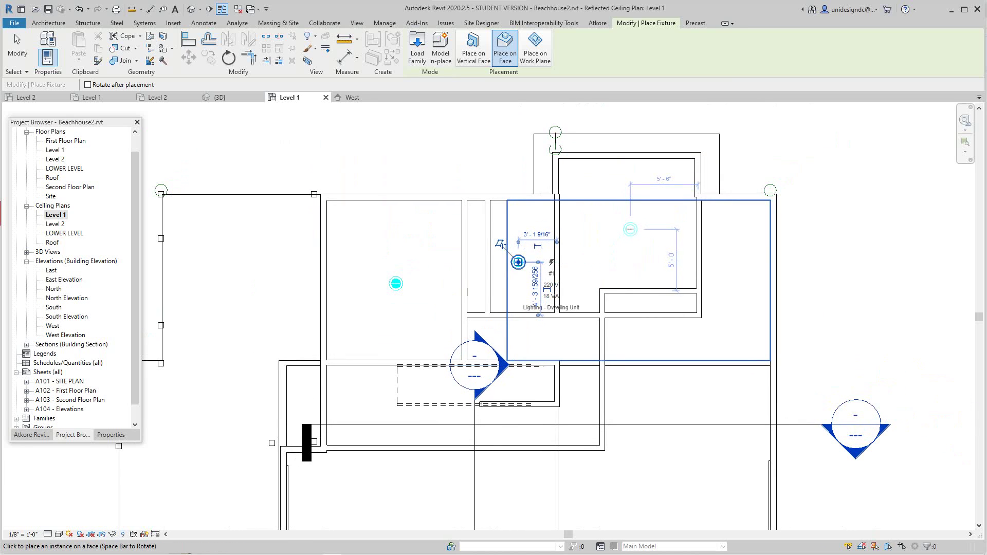
left_click(518, 262)
left_click(630, 229)
scroll(659, 285, "down", 2)
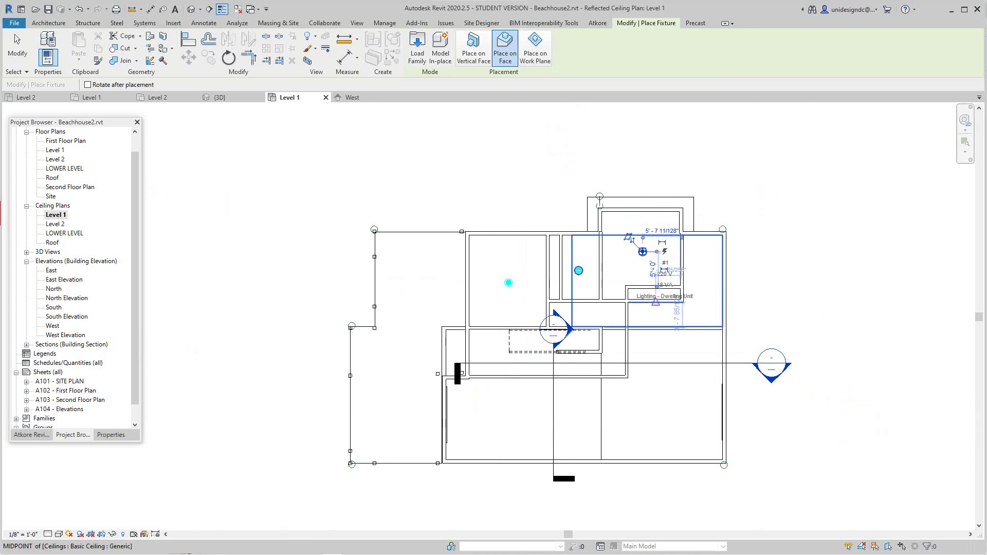
scroll(702, 289, "up", 2)
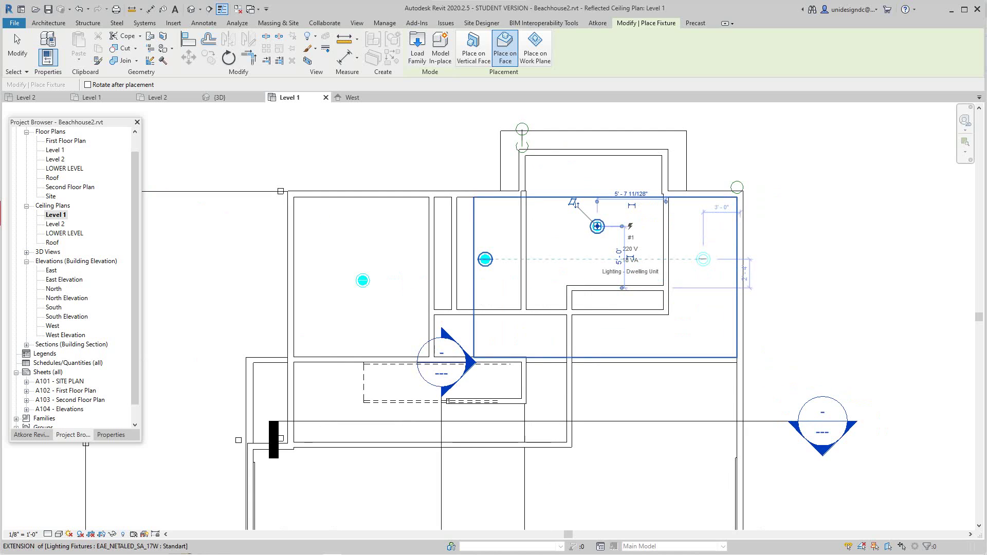
left_click(596, 227)
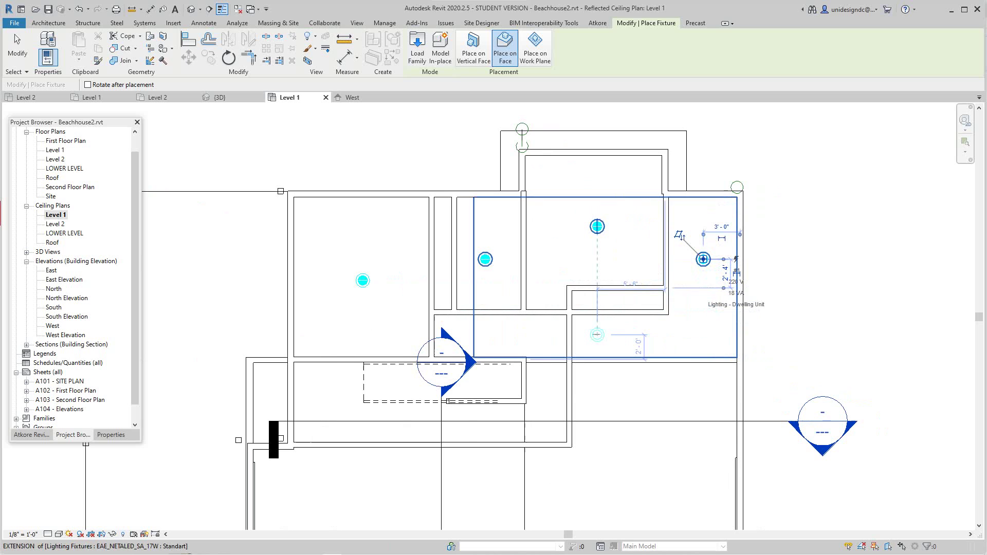
Place a ceiling light in the area just below the small closet, aligned vertically with the light in the room above.
left_click(703, 259)
scroll(600, 365, "down", 2)
middle_click_drag(599, 365, 596, 290)
scroll(596, 290, "up", 4)
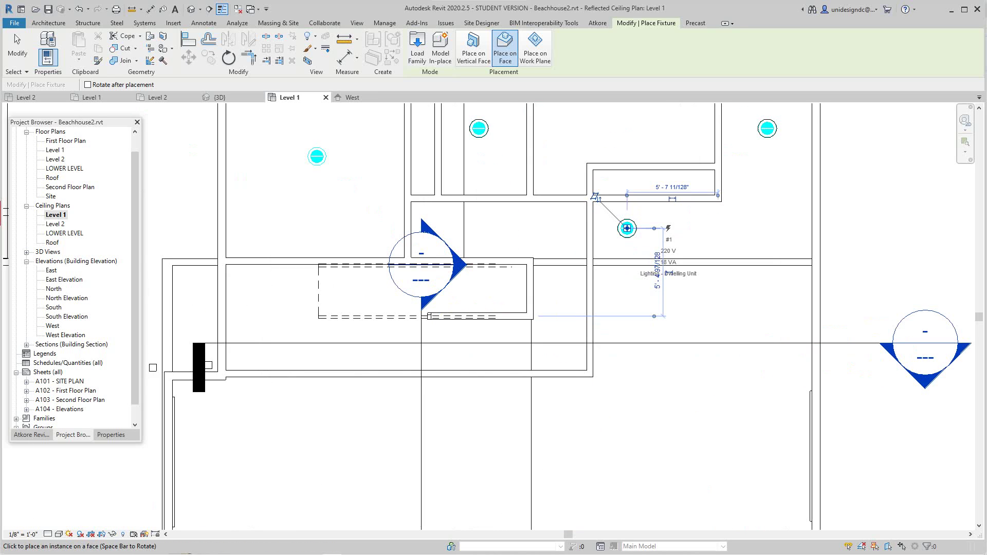
scroll(557, 369, "down", 3)
scroll(560, 321, "up", 3)
scroll(561, 311, "down", 4)
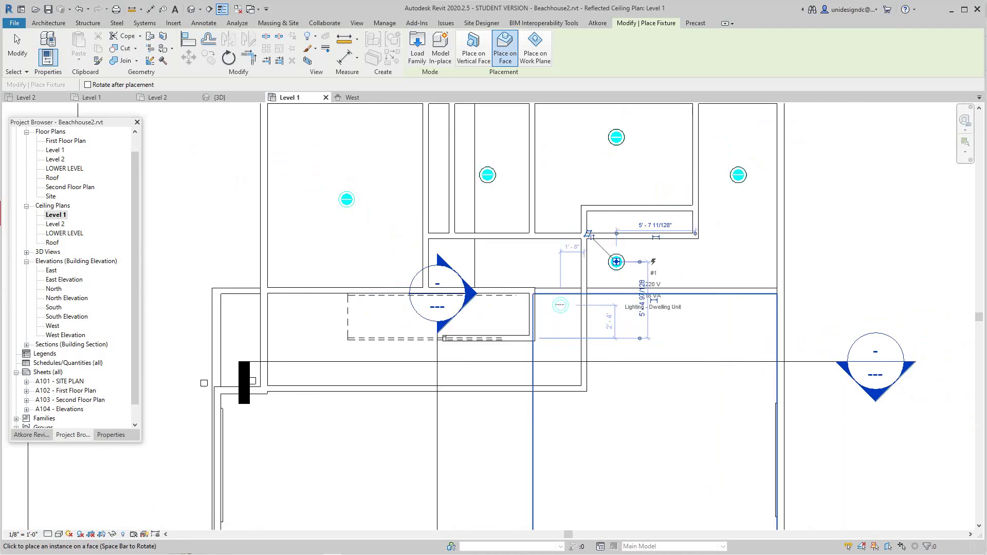
scroll(597, 277, "up", 3)
scroll(640, 197, "down", 2)
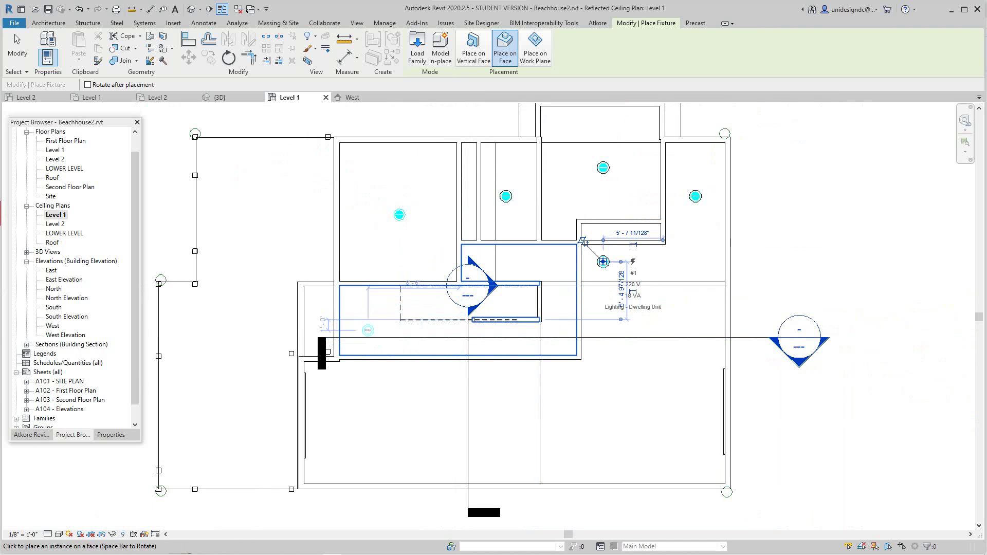
Place a ceiling light beside the stairs and a row of three across the large lower room, ending fixture placement.
left_click(603, 261)
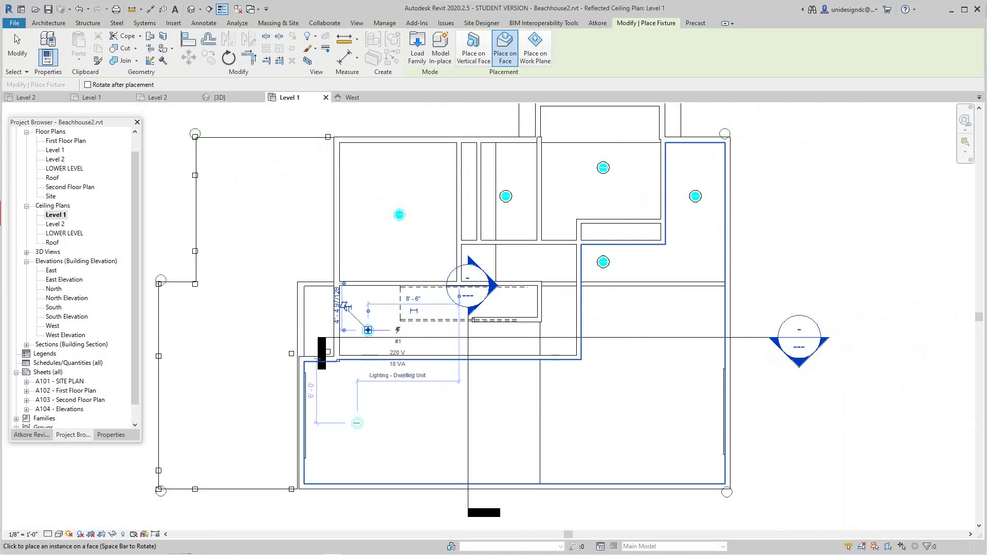
left_click(368, 330)
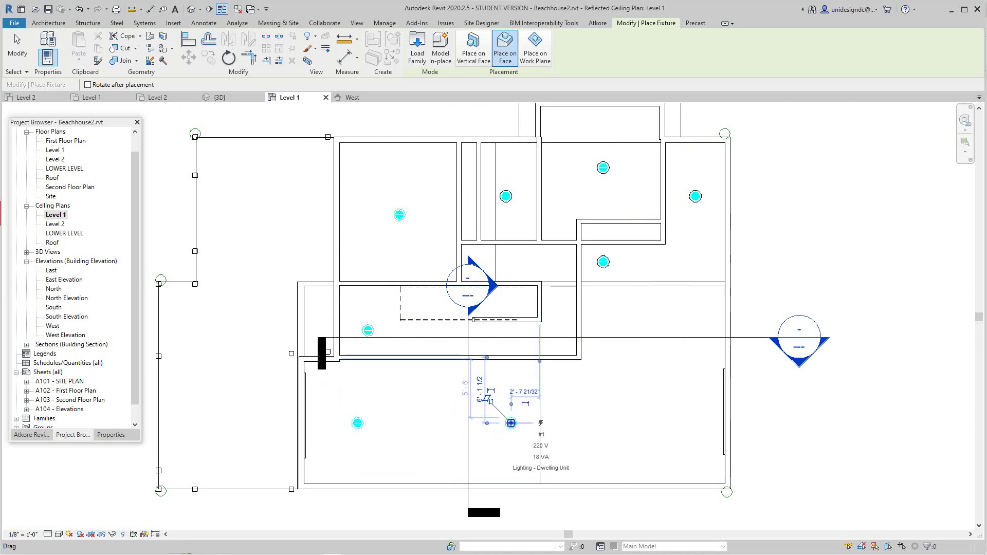
left_click(511, 422)
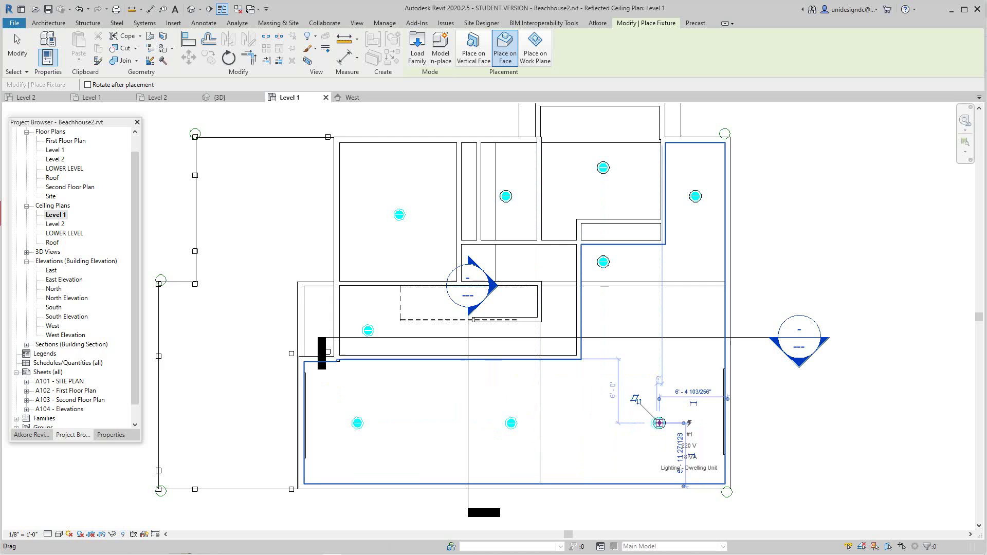
left_click(658, 422)
key("Escape")
scroll(583, 338, "down", 2)
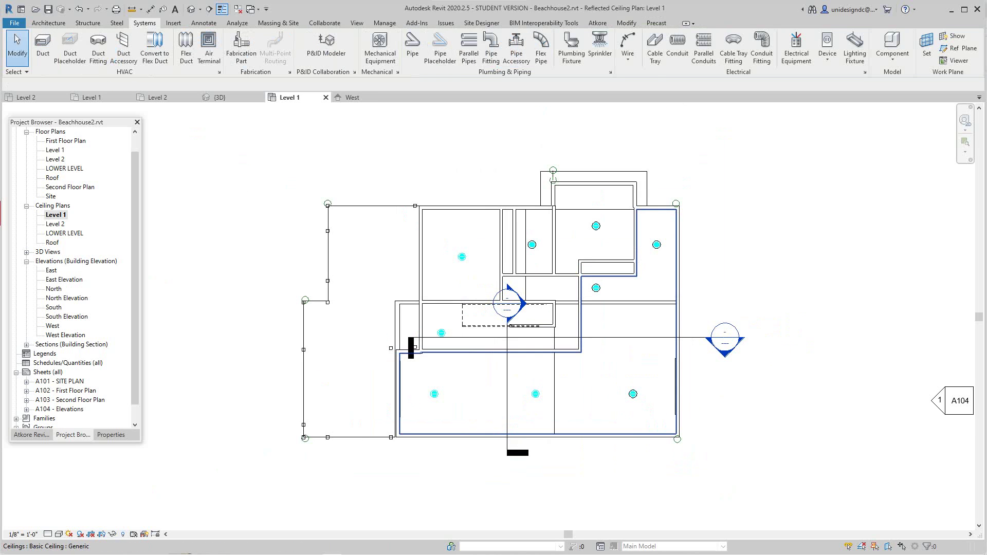
Open the section view from the section marker crossing the stairs to reach the lower-floor ceiling light.
scroll(591, 360, "up", 2)
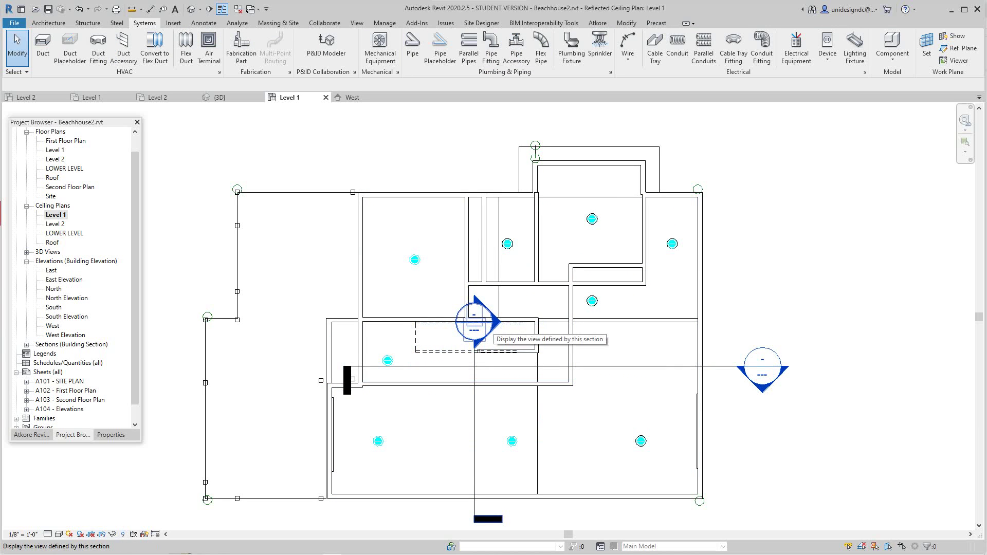
left_click(474, 329)
key("Escape")
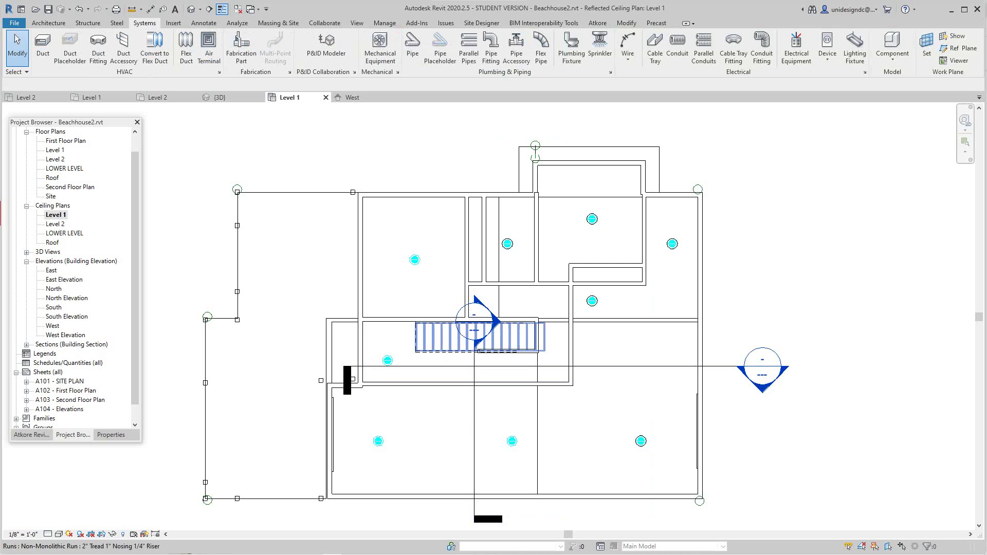
double_click(473, 324)
scroll(567, 286, "up", 10)
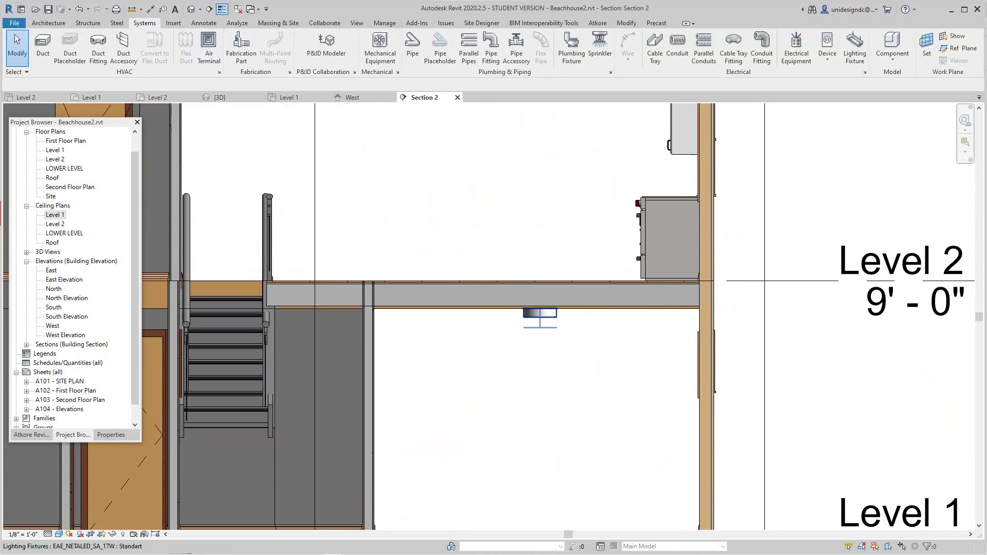
Flip the work plane of the ceiling light below the Level 2 floor and deselect it.
left_click(540, 311)
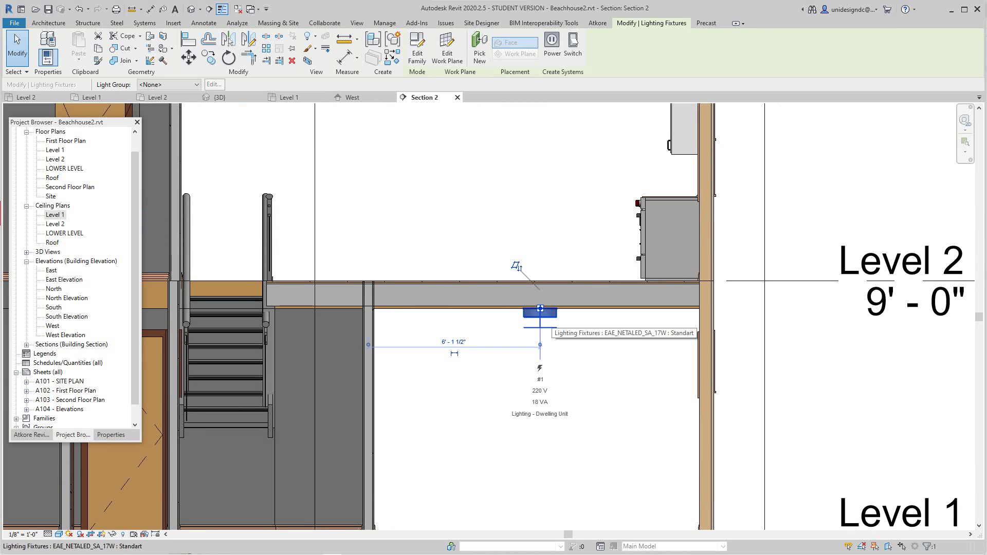
left_click(516, 266)
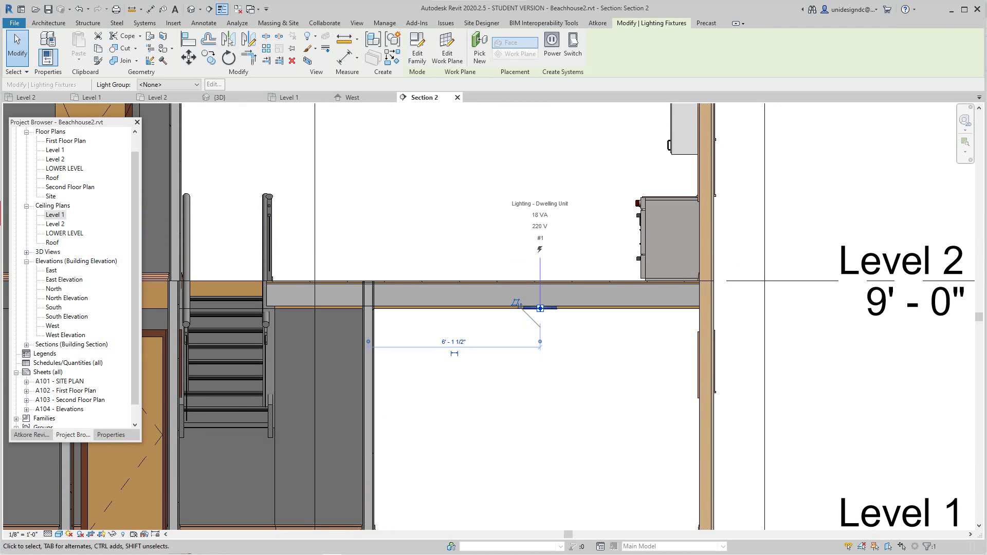
key("Escape")
Examine the house section around Levels 1 and 2, and return to the Level 1 reflected ceiling plan.
scroll(700, 391, "down", 6)
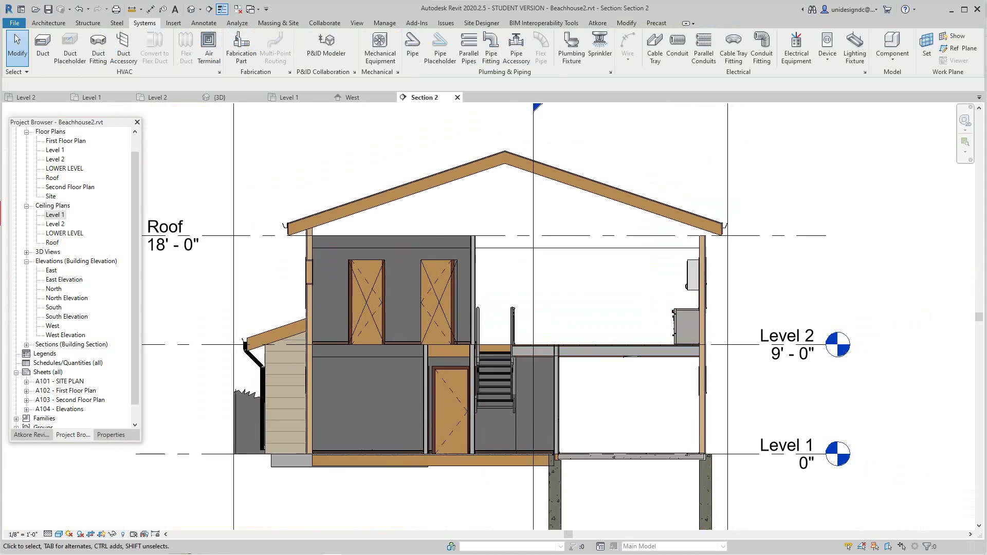
scroll(646, 368, "up", 3)
scroll(571, 268, "down", 2)
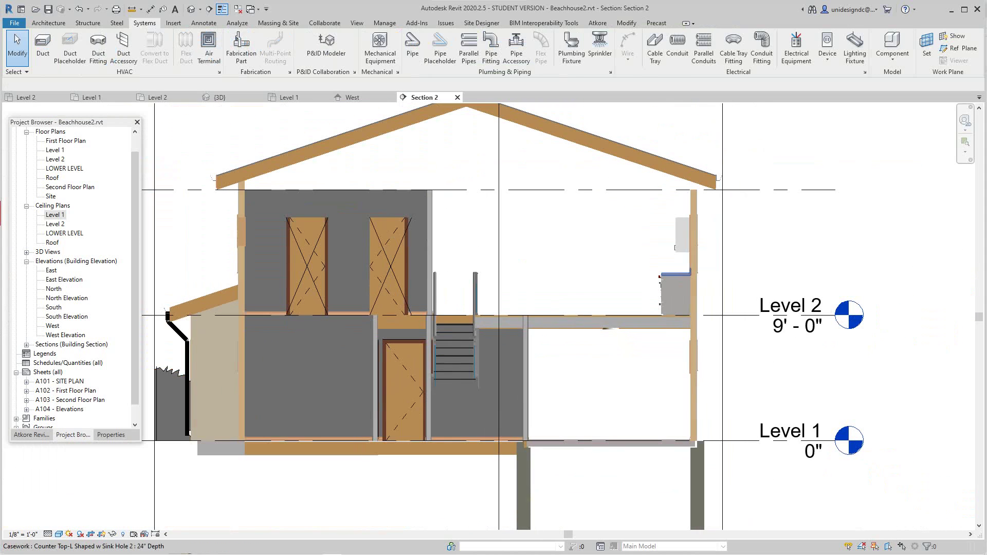
scroll(609, 339, "up", 2)
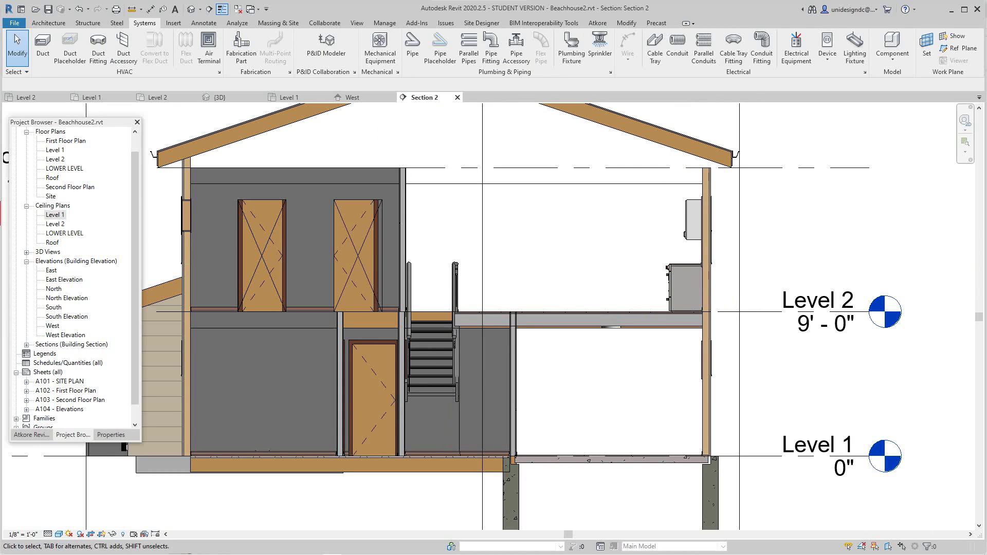
double_click(55, 214)
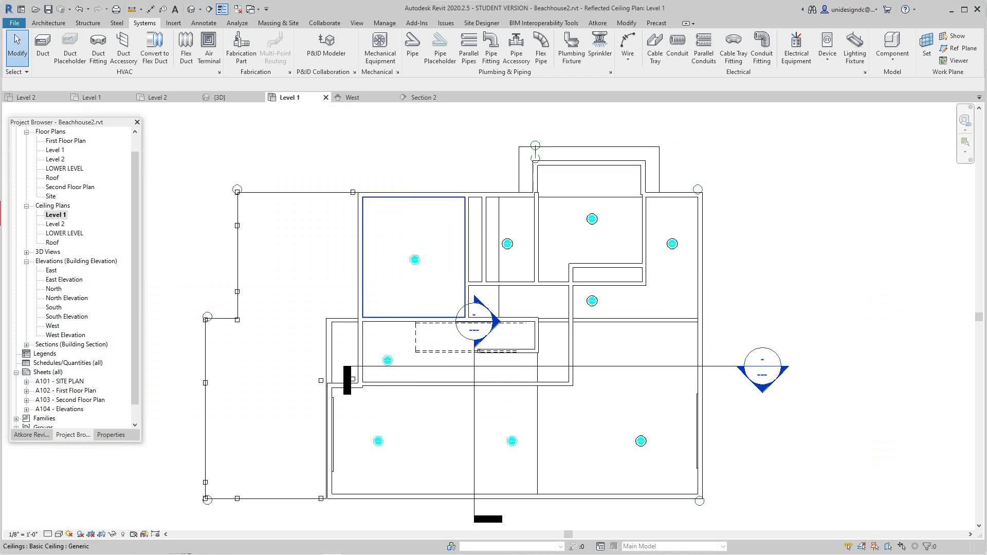
scroll(506, 329, "up", 2)
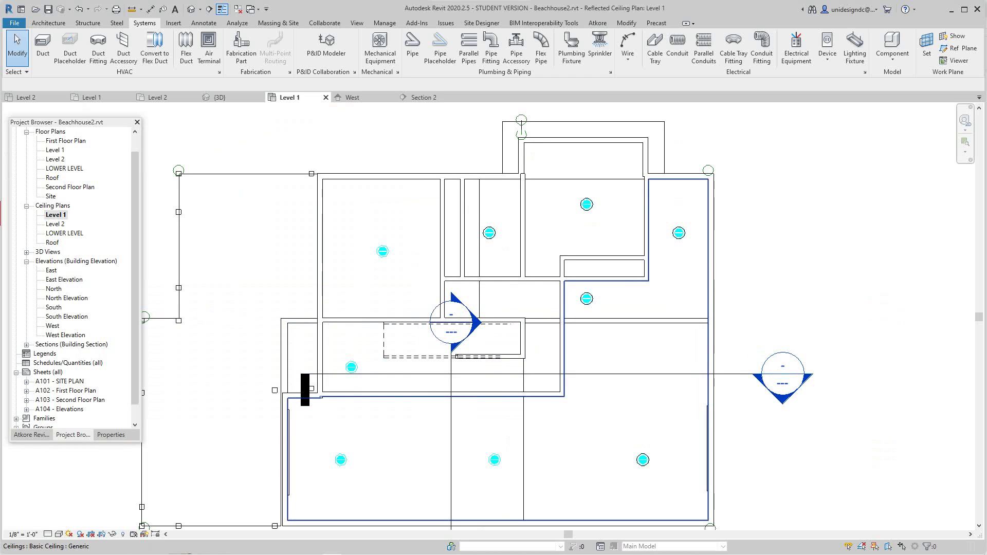
left_click(643, 459)
key("Escape")
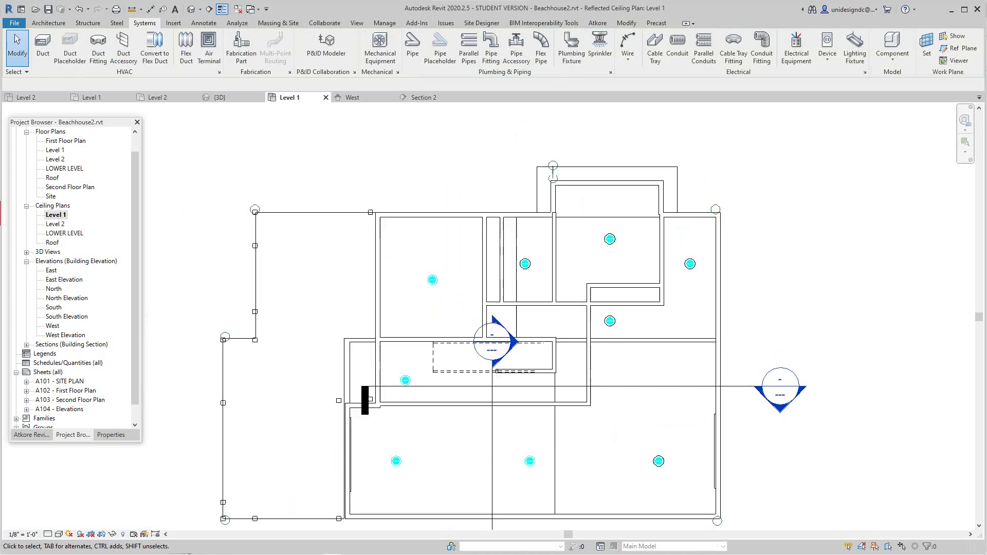
scroll(764, 470, "down", 2)
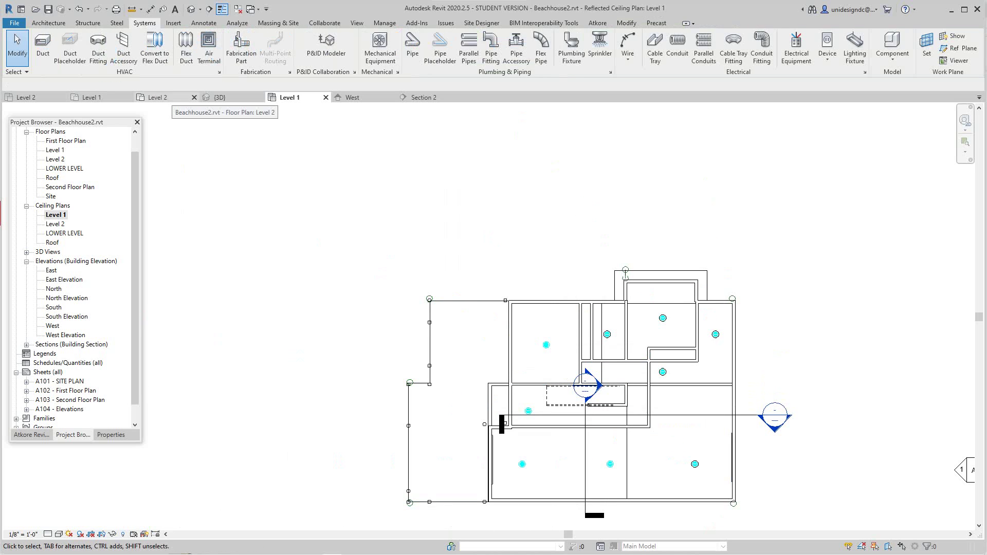
Switch to the Level 2 reflected ceiling plan and bring its rooms into view.
left_click(157, 98)
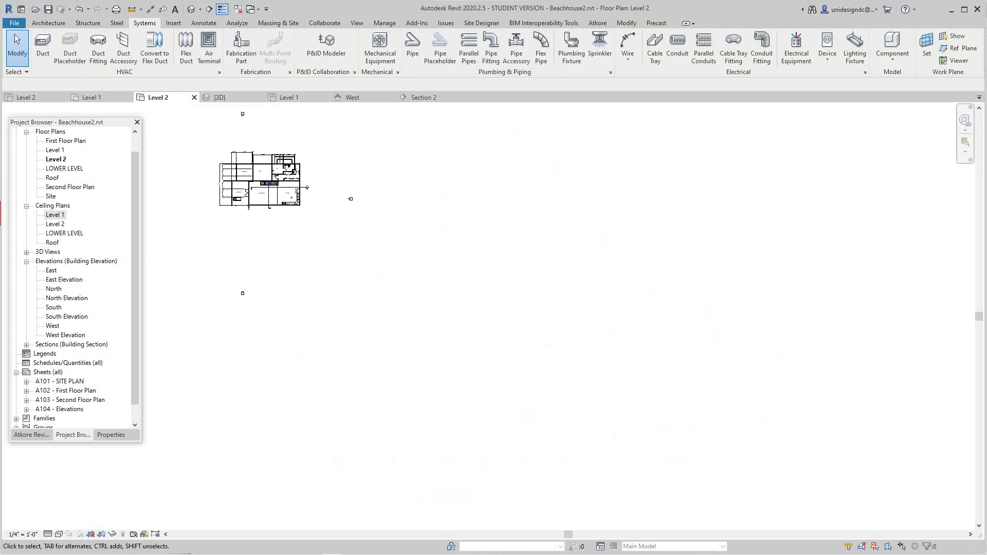
left_click(26, 97)
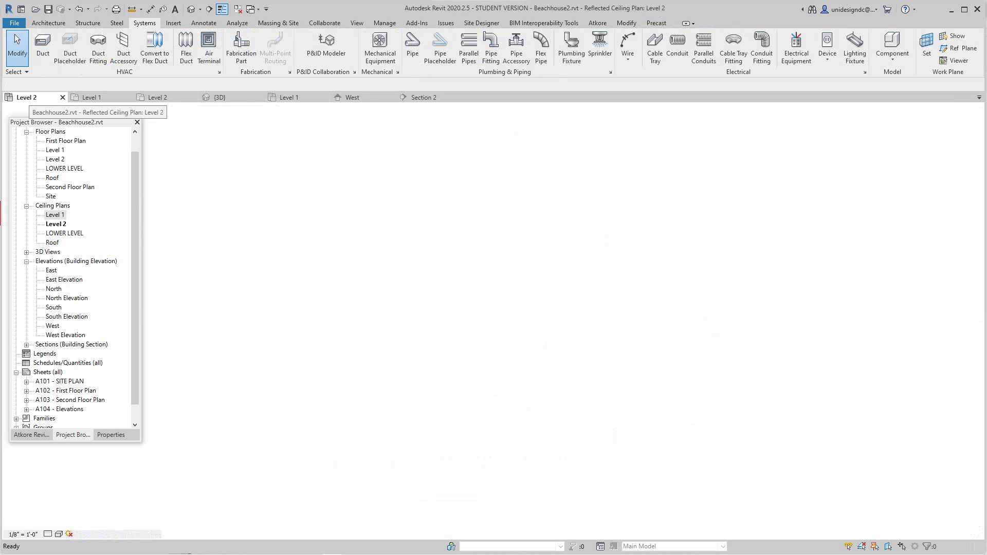
scroll(537, 261, "up", 1)
middle_click_drag(538, 260, 528, 265)
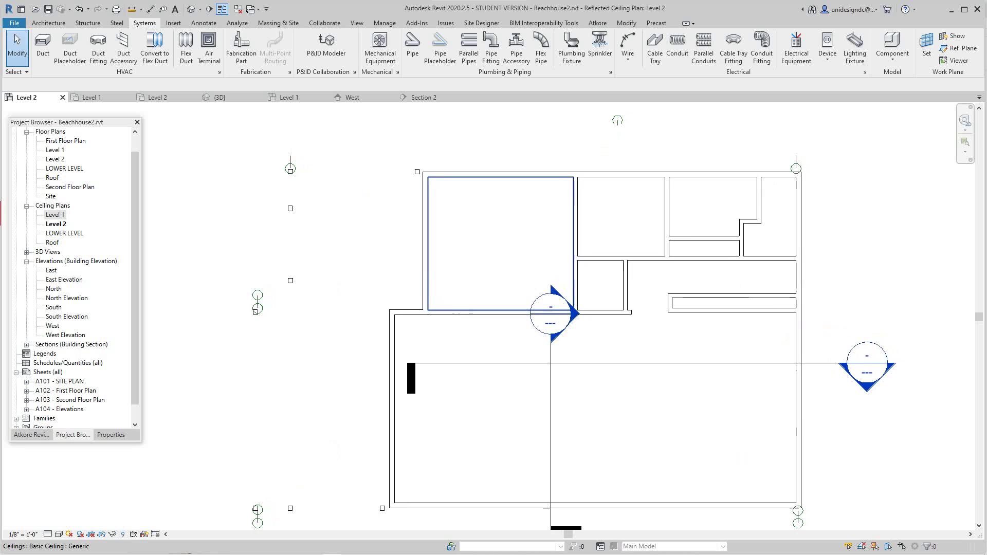
scroll(410, 375, "down", 2)
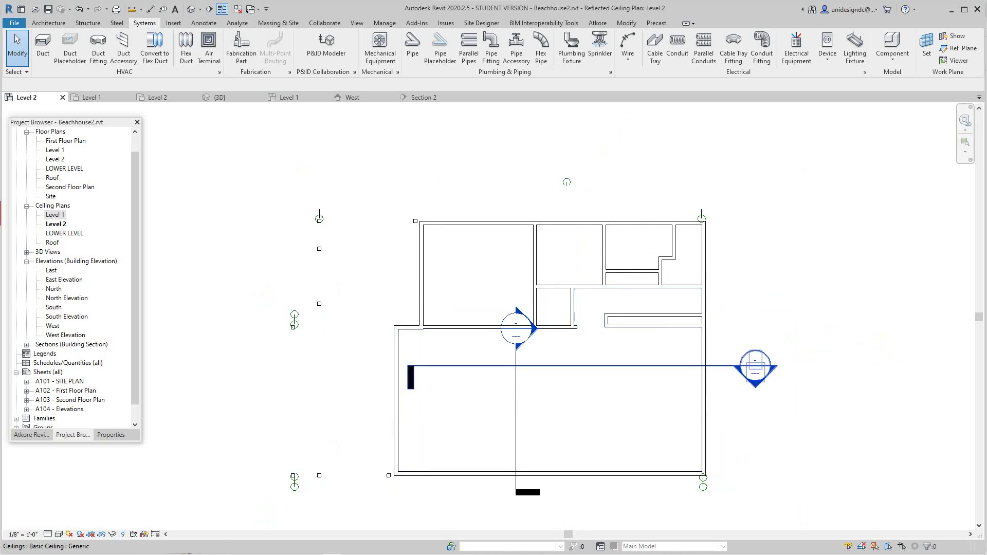
scroll(500, 269, "up", 2)
scroll(500, 271, "down", 2)
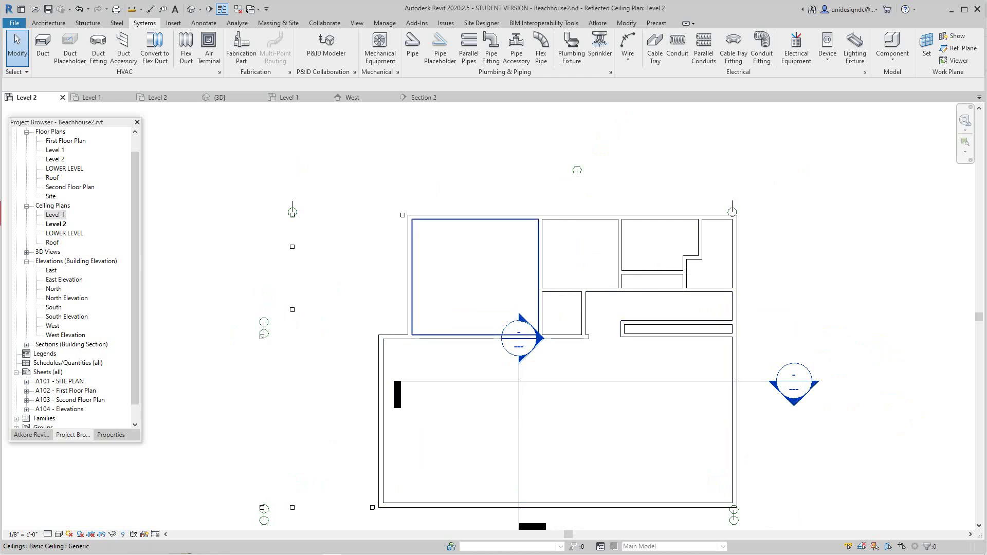
scroll(616, 355, "up", 2)
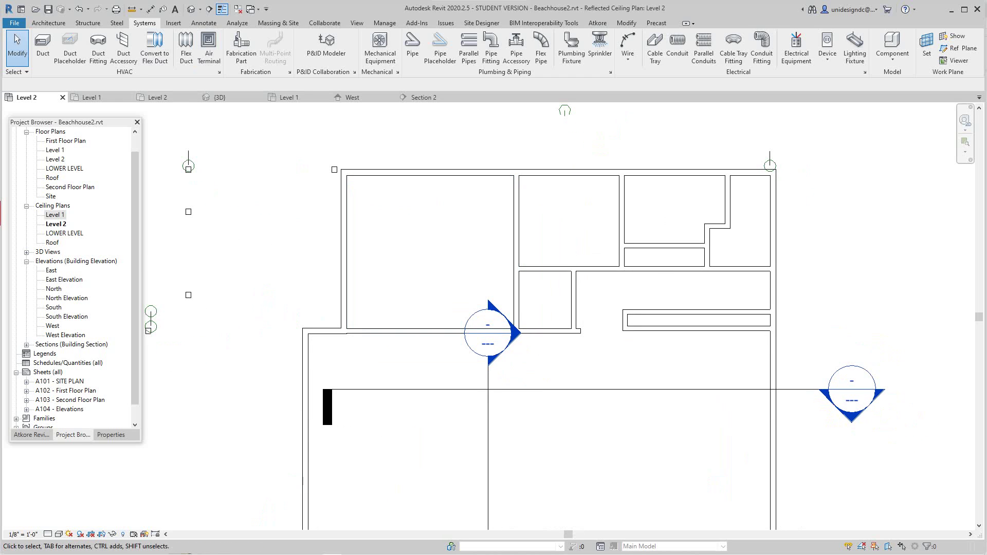
Place a lighting fixture on the ceiling face in the largest enclosed room, the adjoining room and the bathroom, ending fixture placement.
left_click(854, 49)
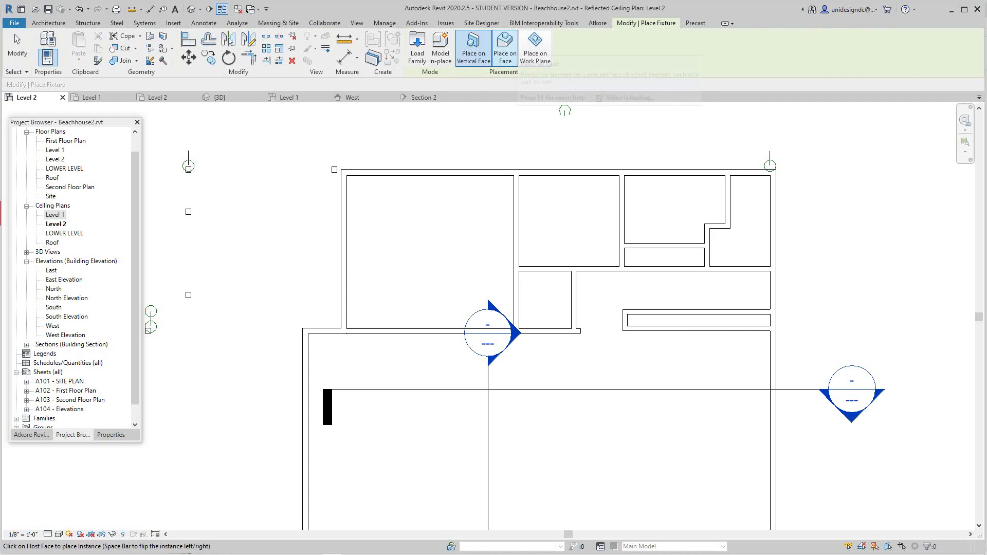
left_click(504, 46)
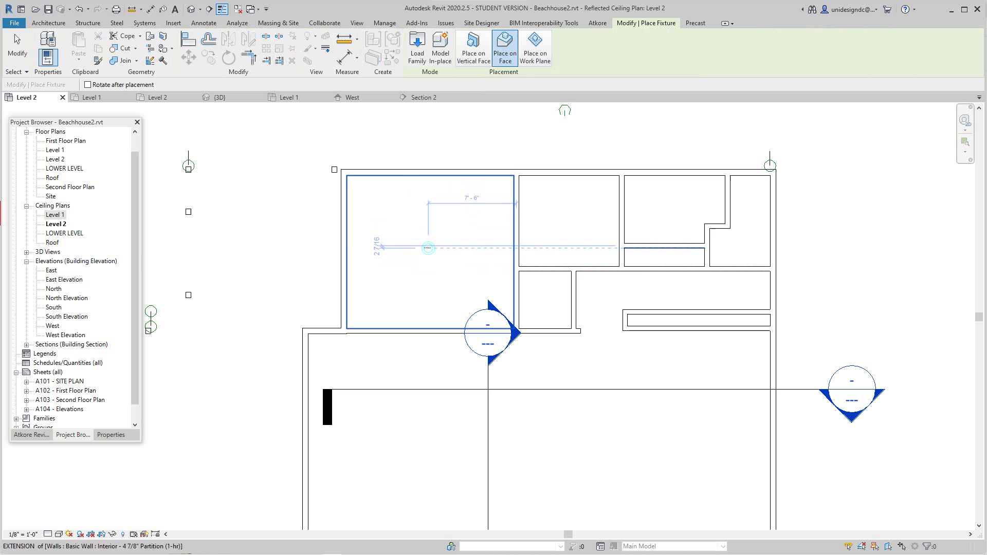
left_click(428, 248)
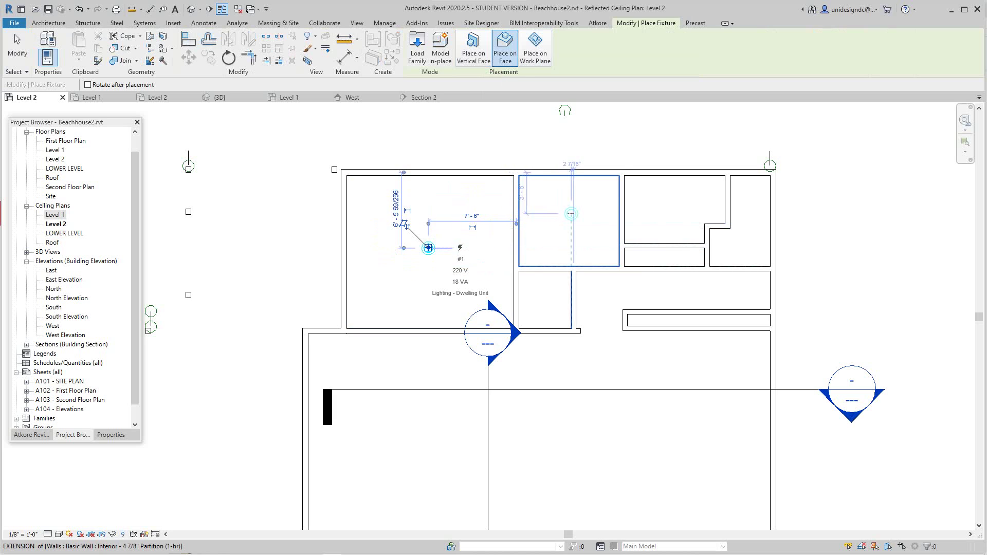
left_click(570, 219)
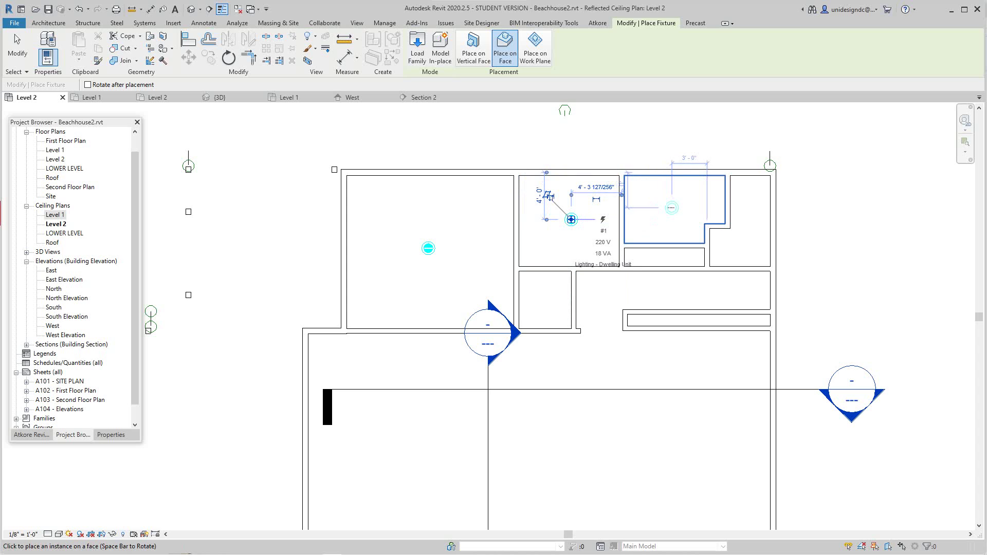
left_click(671, 208)
scroll(632, 319, "down", 2)
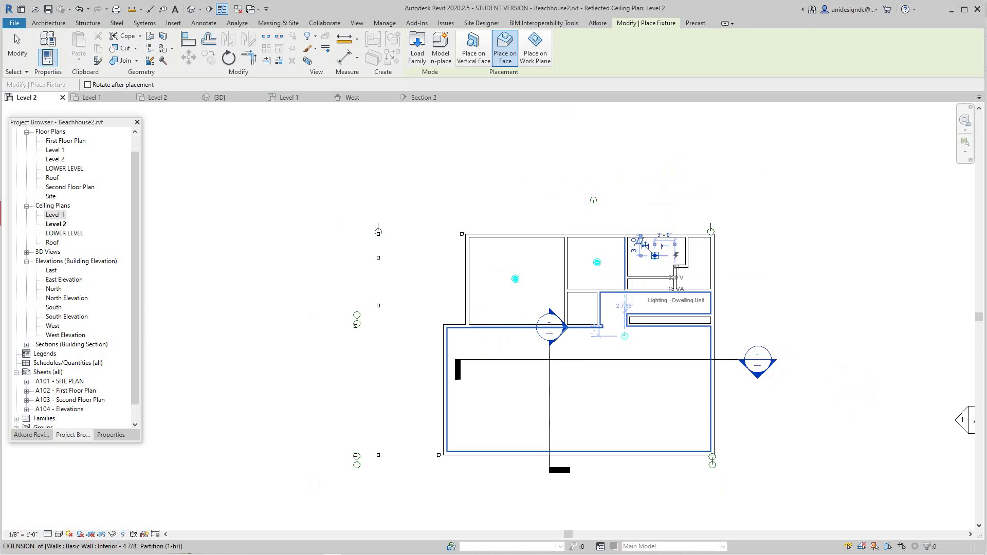
scroll(537, 393, "up", 3)
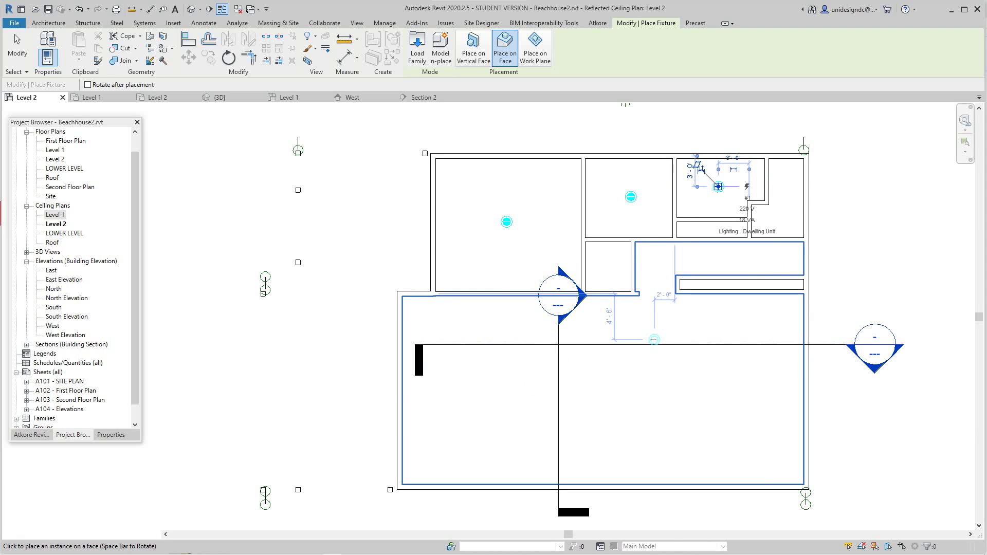
key("Escape")
key("Escape")
Set the underlay base level of the Level 2 ceiling plan to Level 2.
scroll(661, 339, "up", 1)
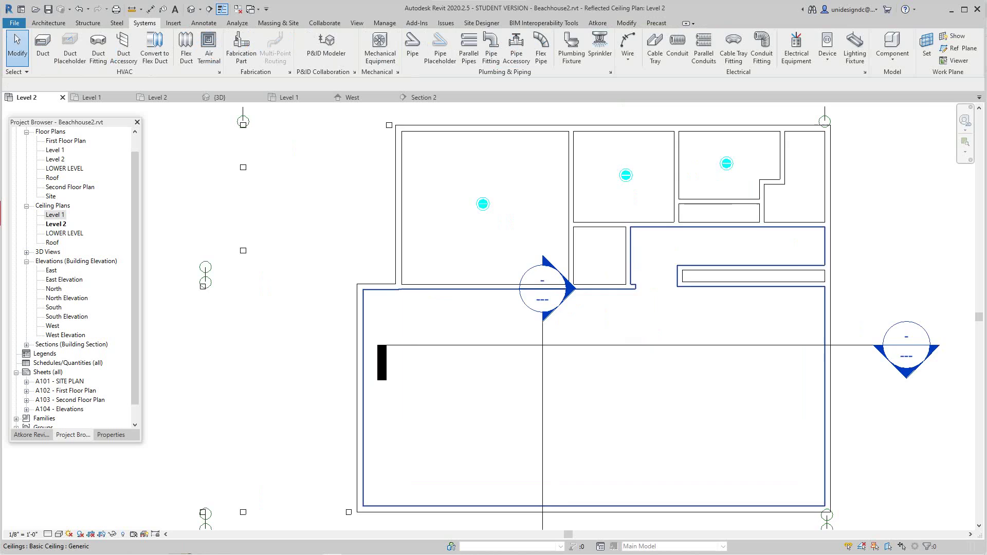
scroll(519, 295, "down", 4)
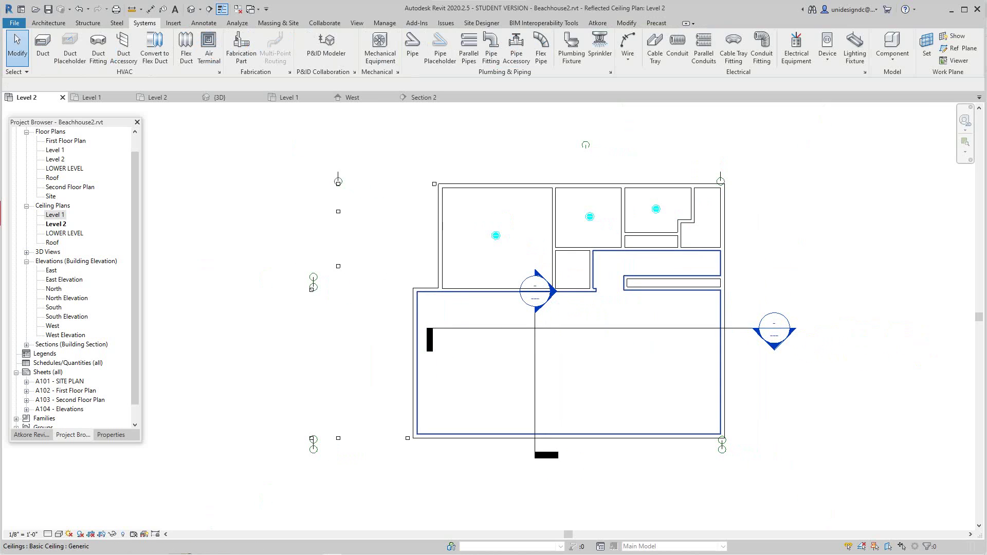
scroll(462, 354, "up", 1)
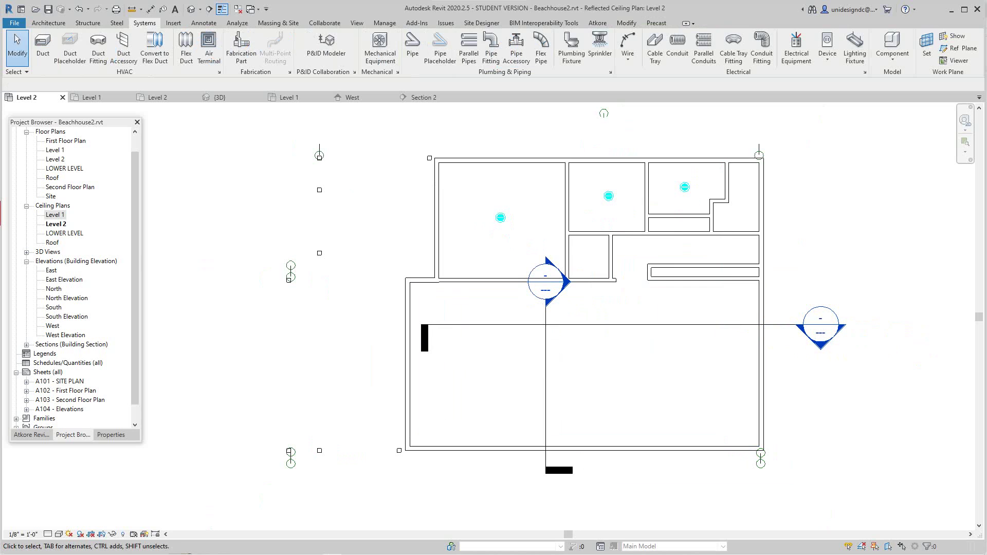
left_click(111, 435)
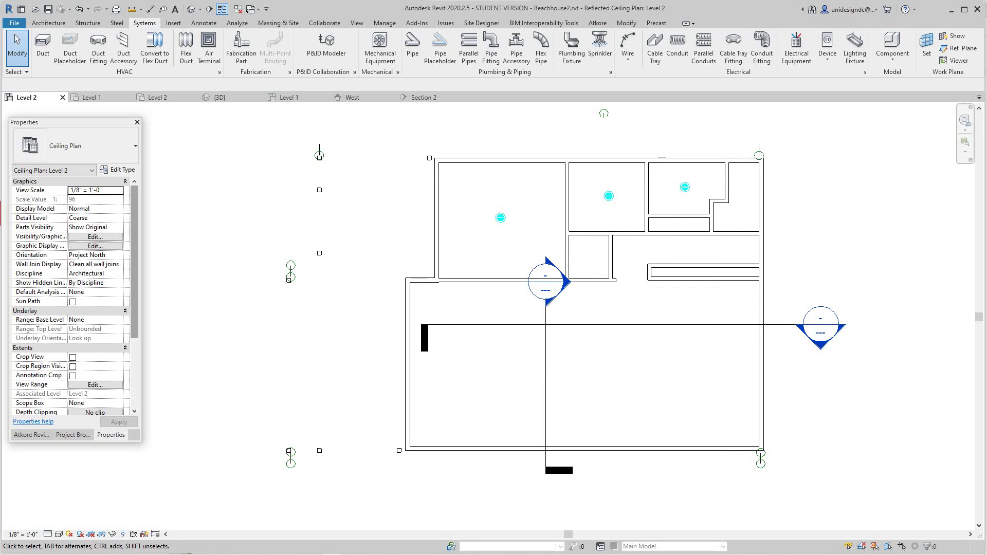
scroll(74, 296, "down", 4)
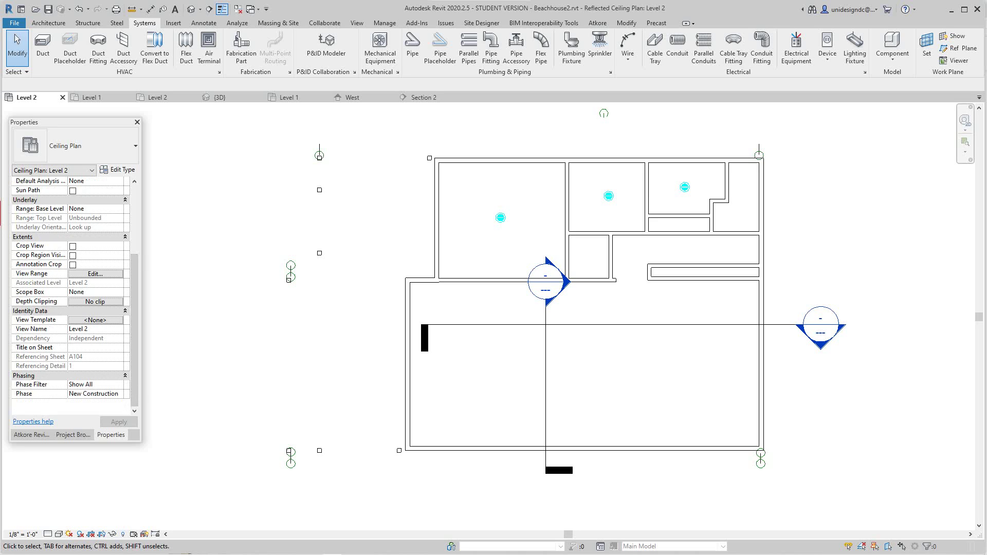
left_click(95, 208)
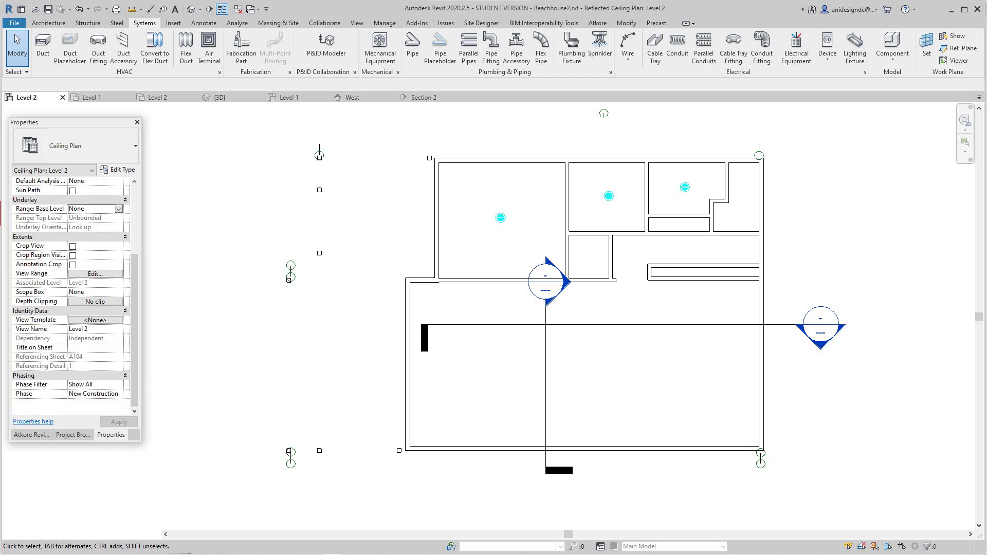
left_click(119, 209)
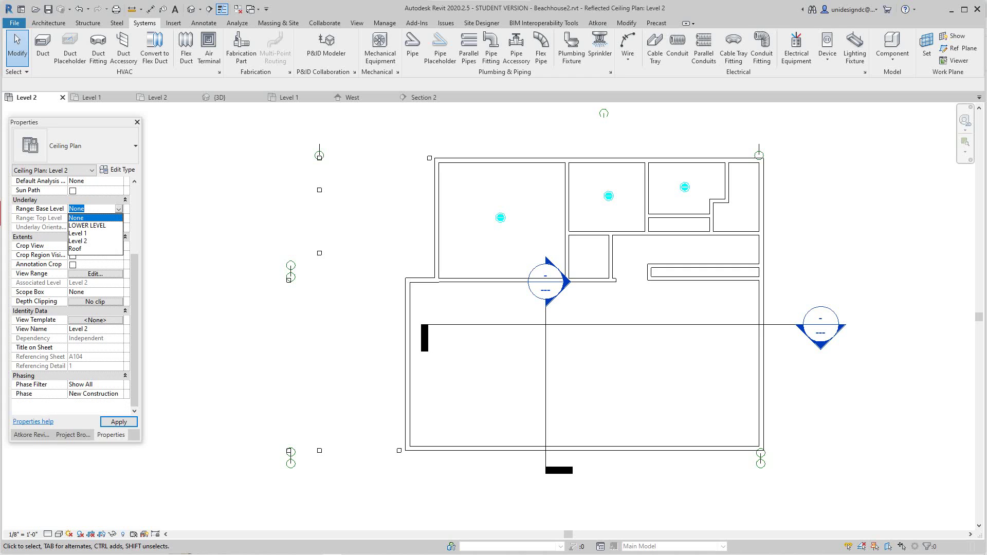
left_click(95, 241)
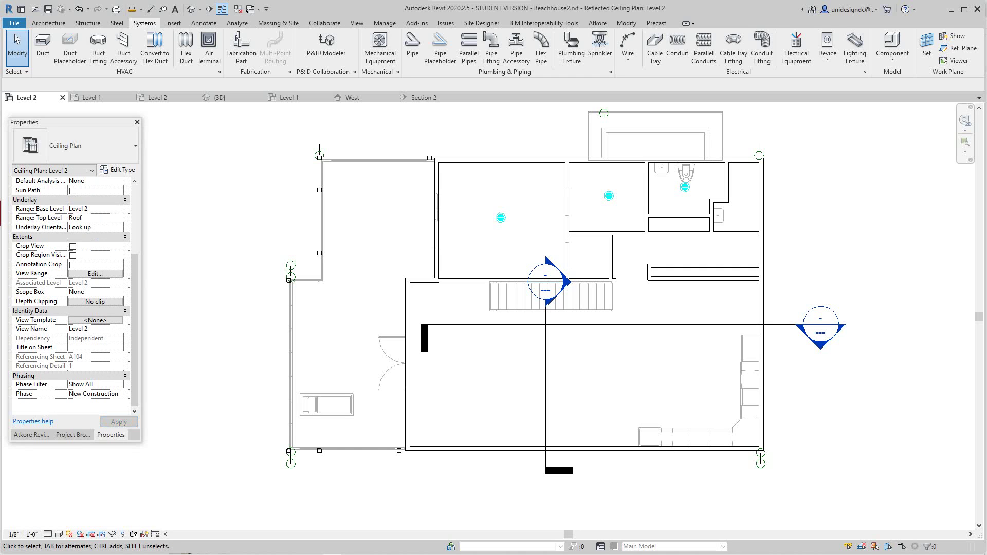
Move the bathroom ceiling light slightly away from the toilet, towards the room's centre, and deselect it.
scroll(693, 487, "up", 1)
middle_click_drag(693, 488, 624, 527)
scroll(687, 198, "up", 2)
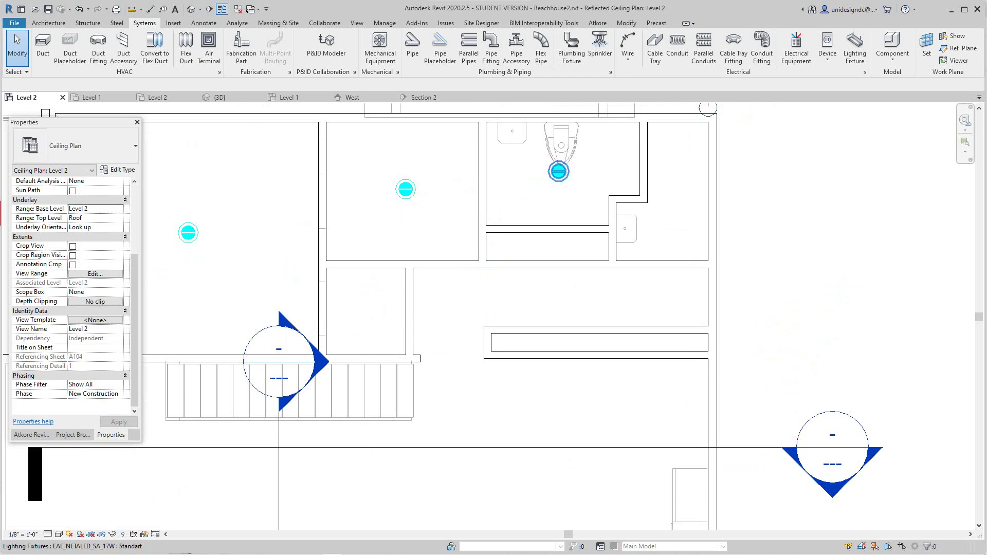
left_click_drag(558, 172, 562, 189)
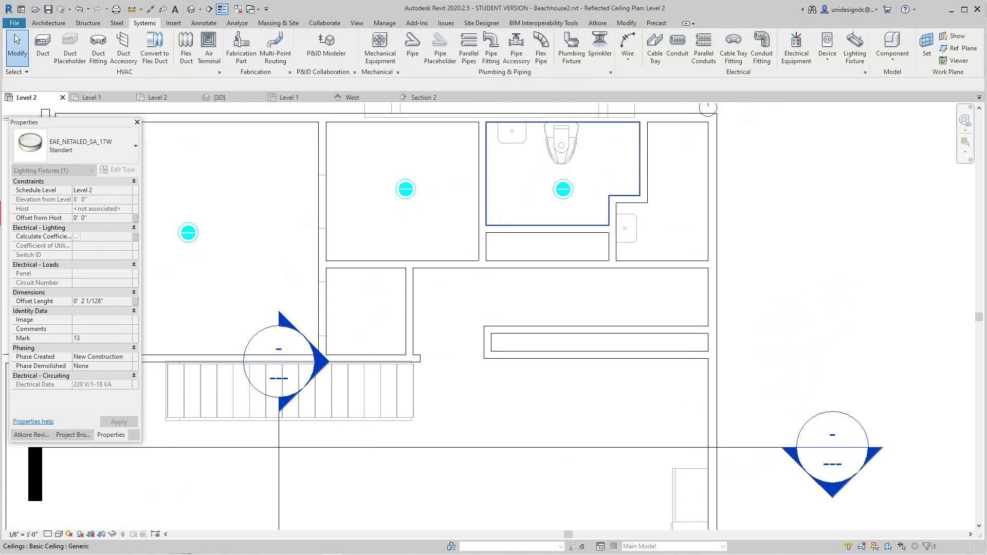
scroll(547, 216, "down", 9)
key("Escape")
scroll(553, 319, "up", 2)
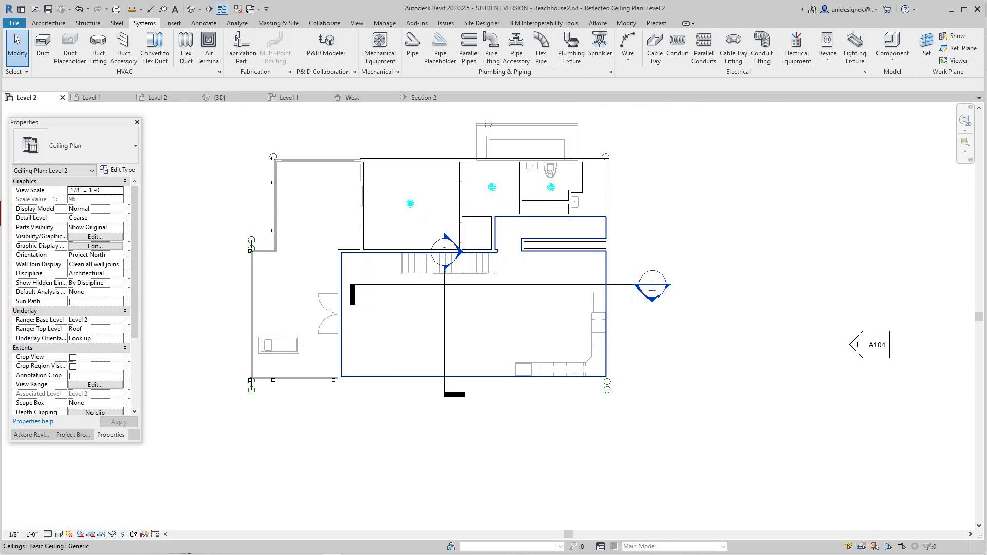
Start loading a family from the Internal lighting folder and show its files in Details view.
scroll(555, 320, "up", 2)
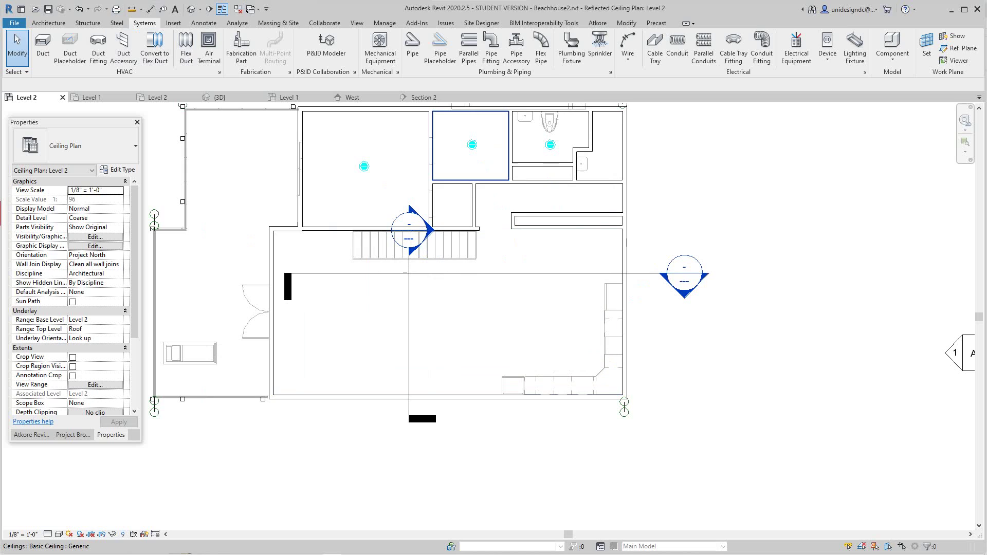
left_click(173, 22)
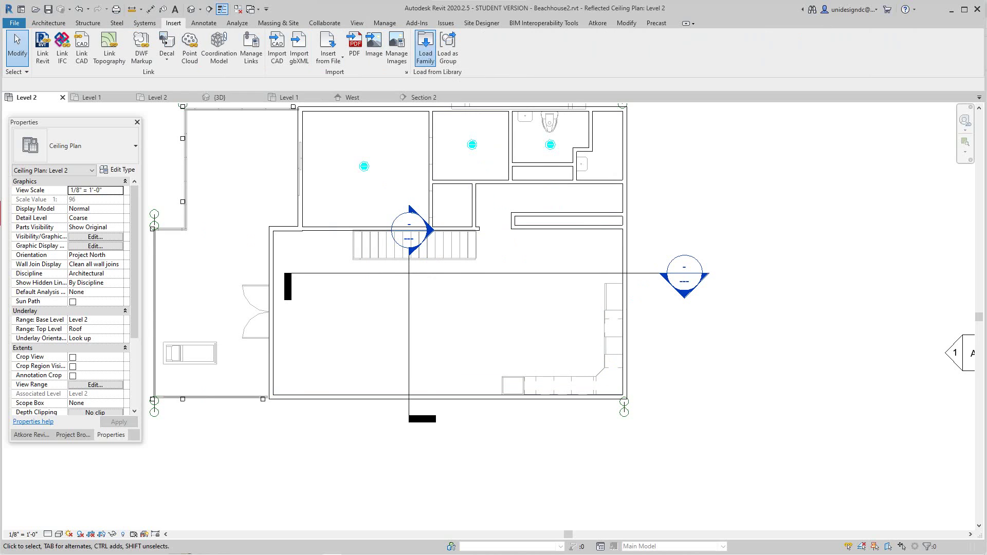
left_click(425, 49)
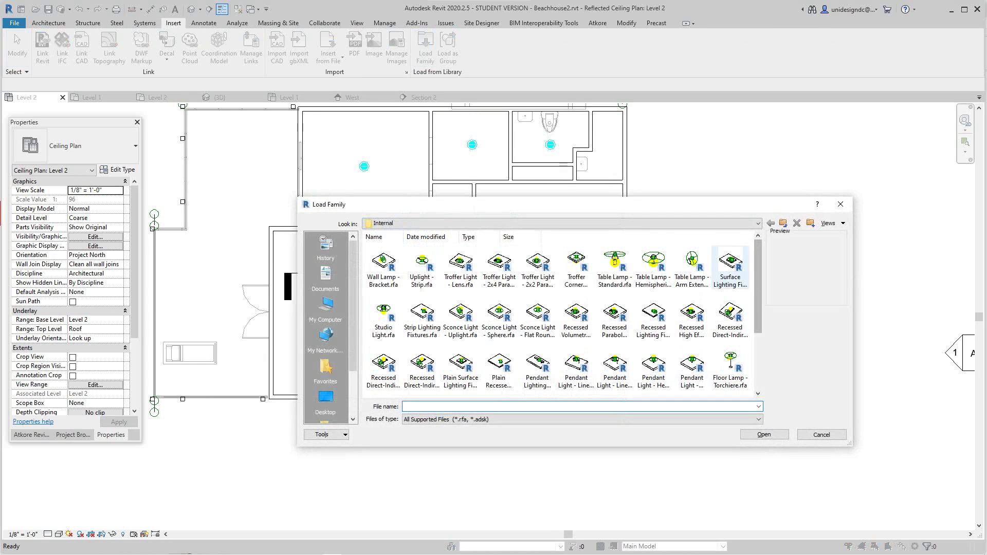
scroll(730, 267, "down", 2)
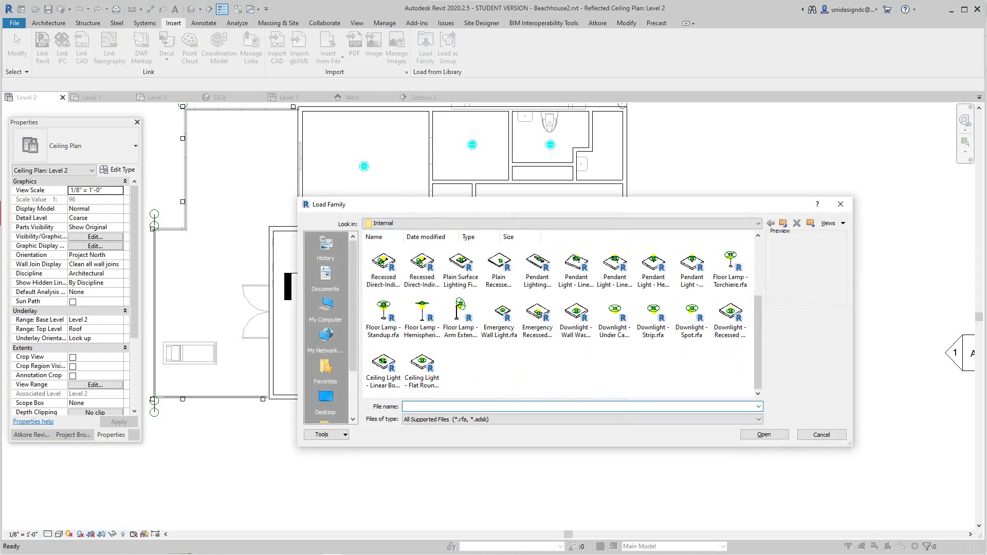
left_click(831, 223)
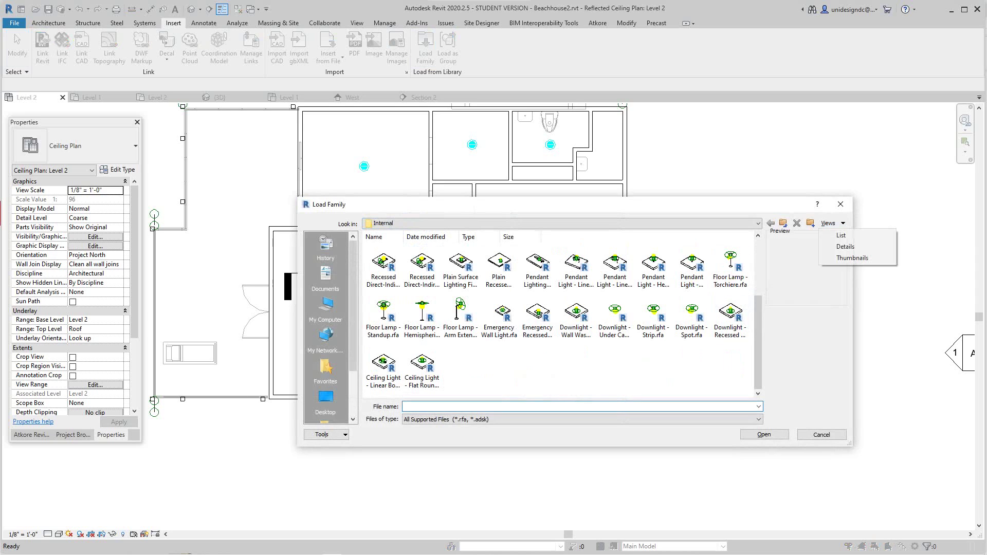
left_click(845, 246)
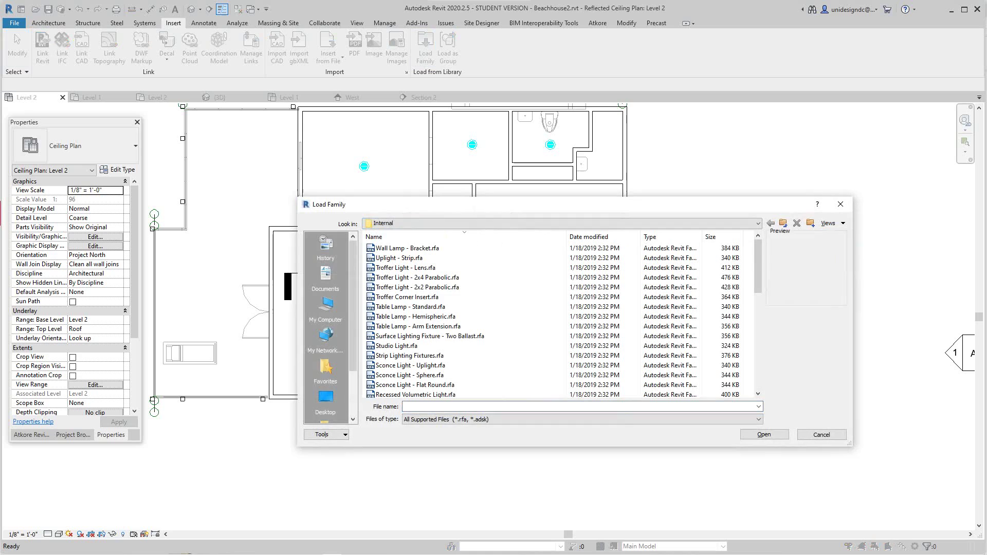
Load the Pendant Light - Hemisphere.rfa family from the Internal lighting folder.
scroll(436, 287, "down", 5)
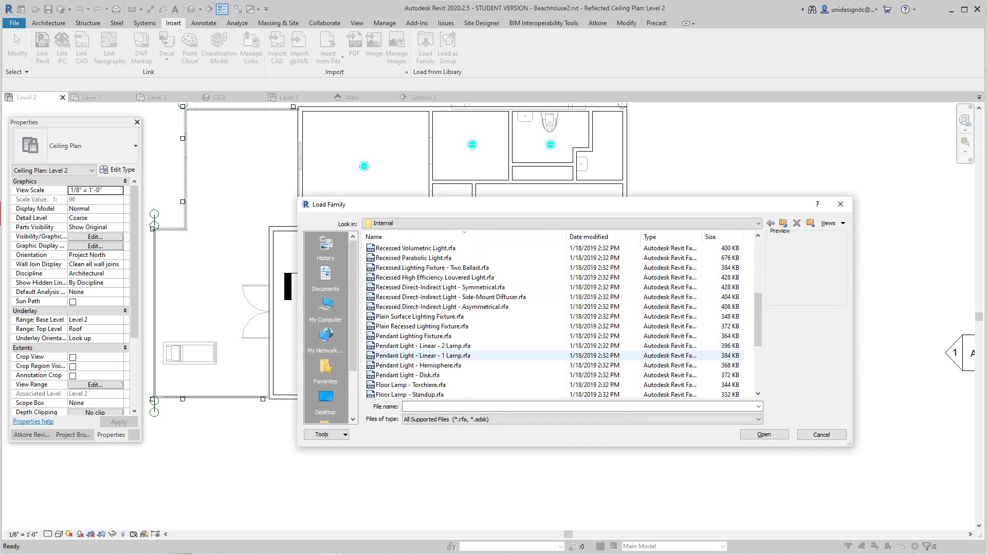
left_click(422, 345)
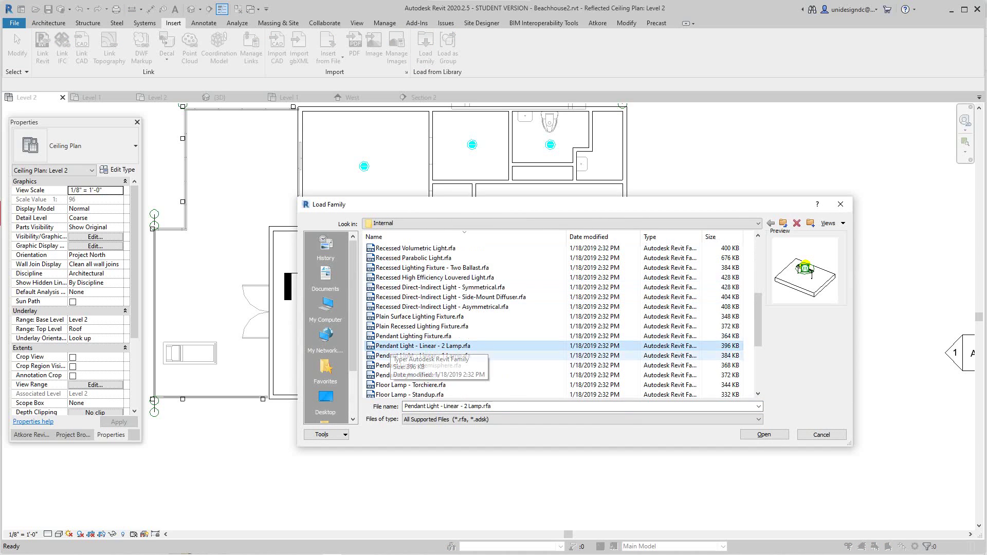
left_click(422, 355)
left_click(423, 365)
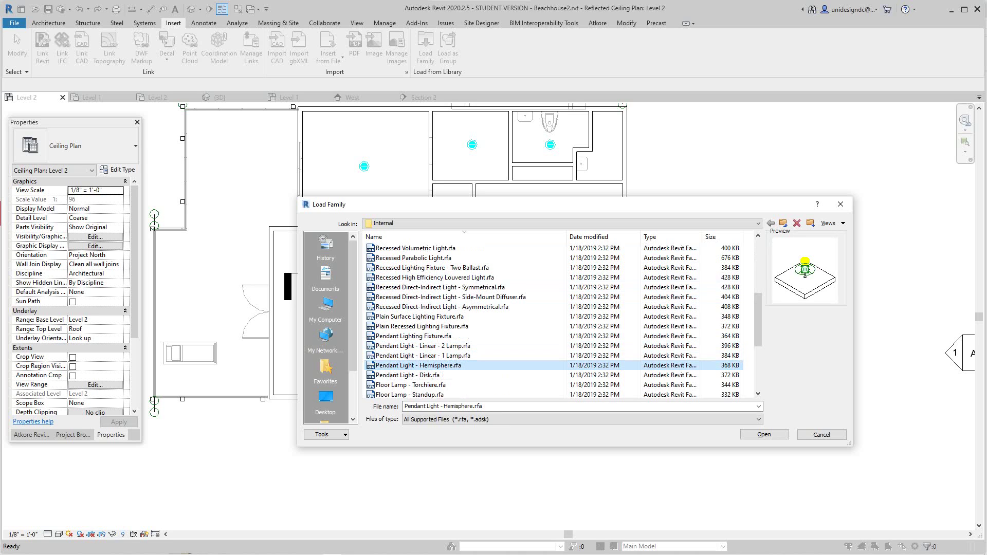
left_click(763, 434)
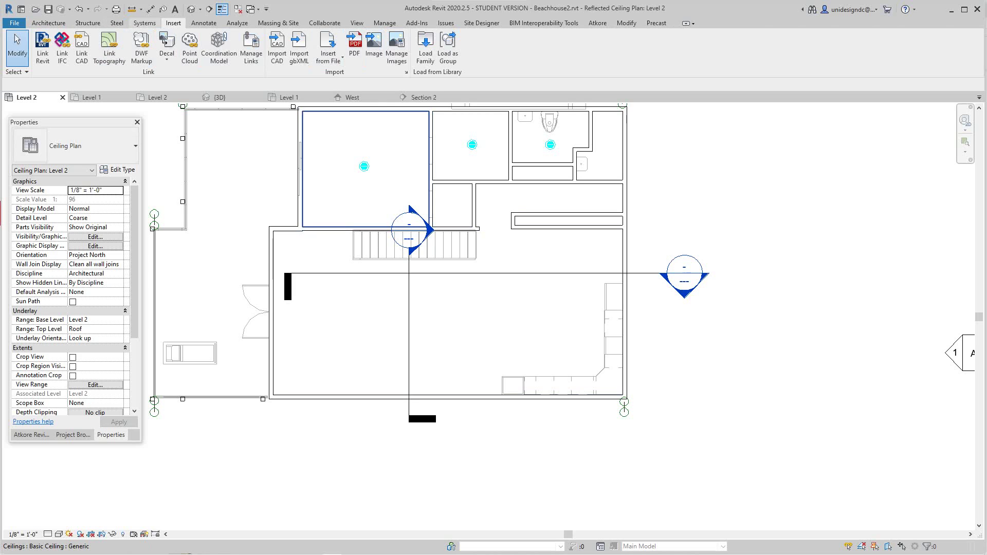
Place two Pendant Light - Hemisphere fixtures in line on the kitchen area's ceiling face, about 10' 8" from the partition wall, and end placement.
left_click(144, 22)
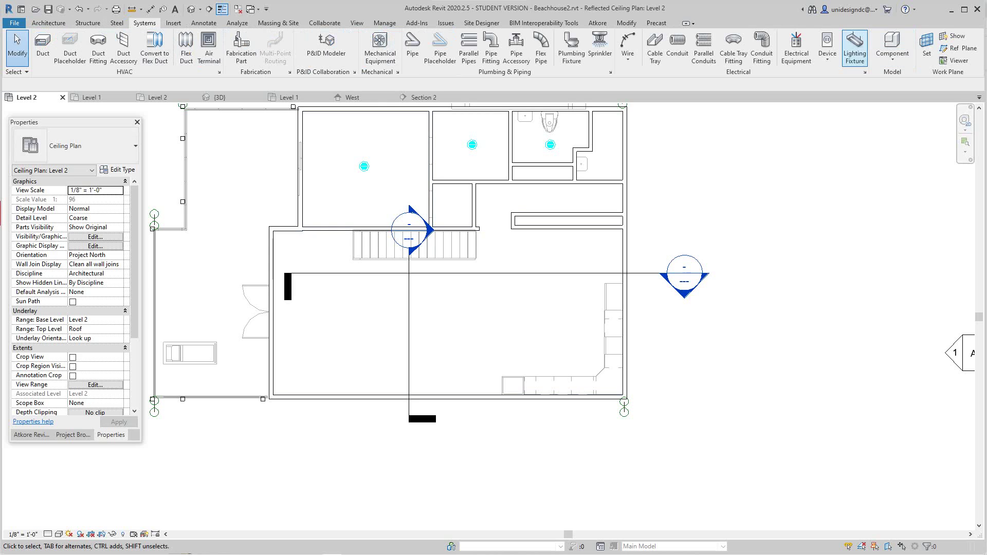
left_click(854, 47)
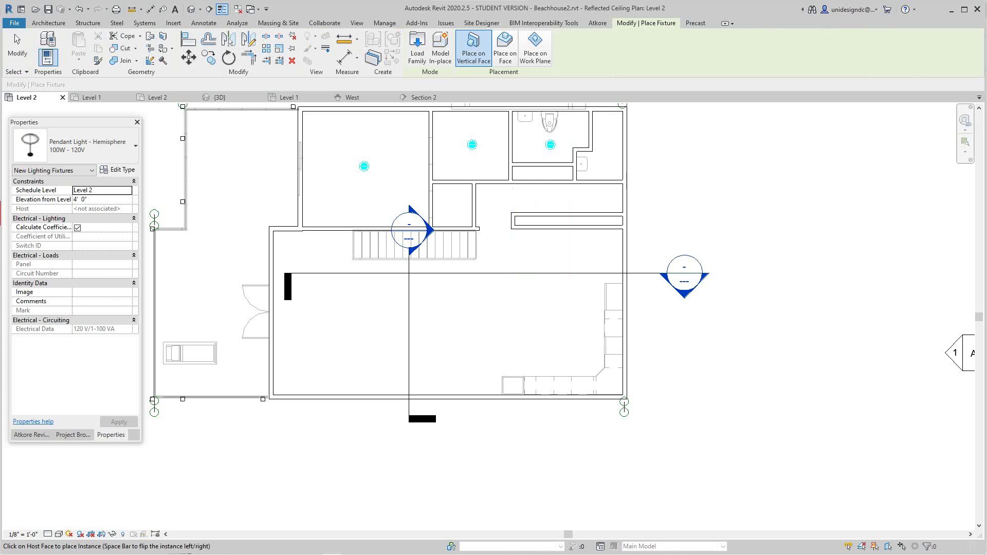
left_click(505, 48)
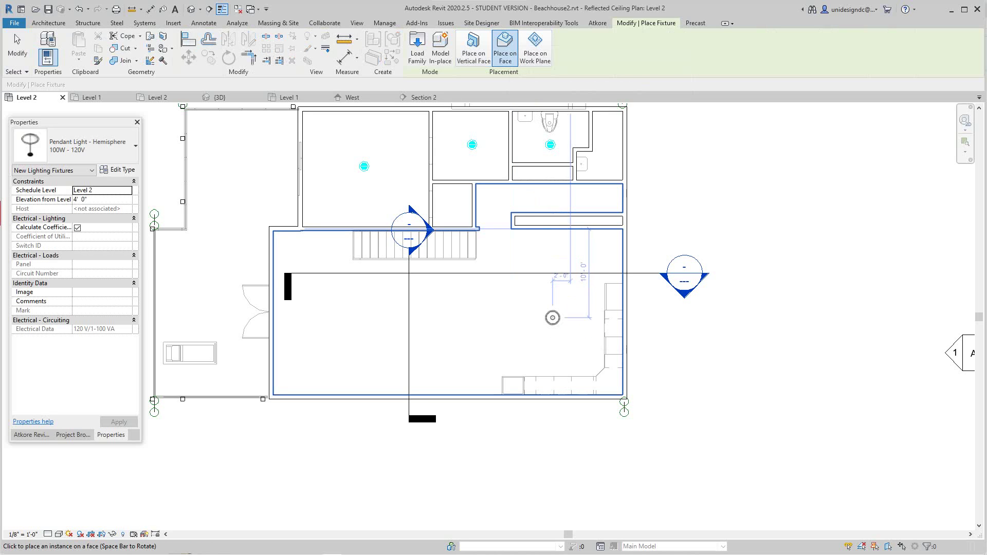
scroll(551, 322, "up", 2)
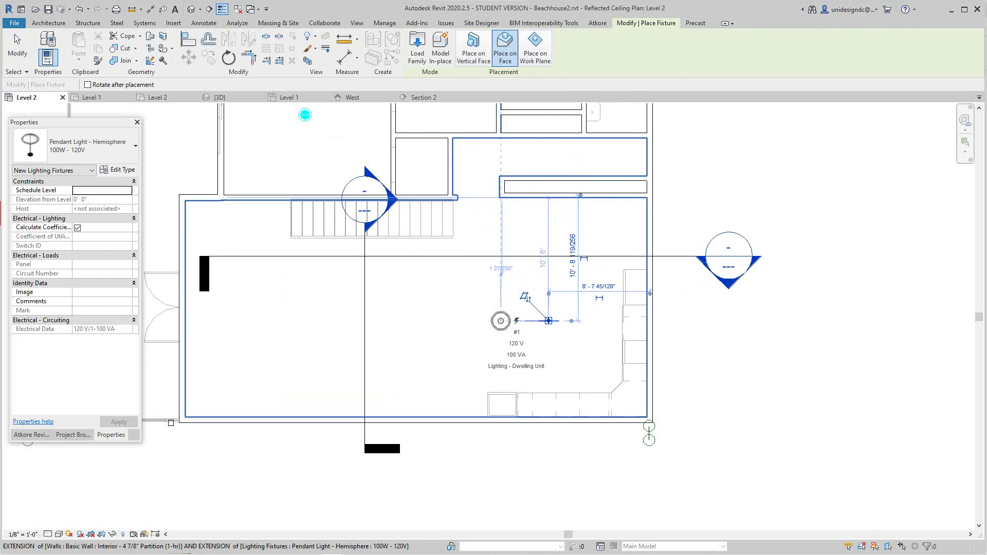
left_click(501, 321)
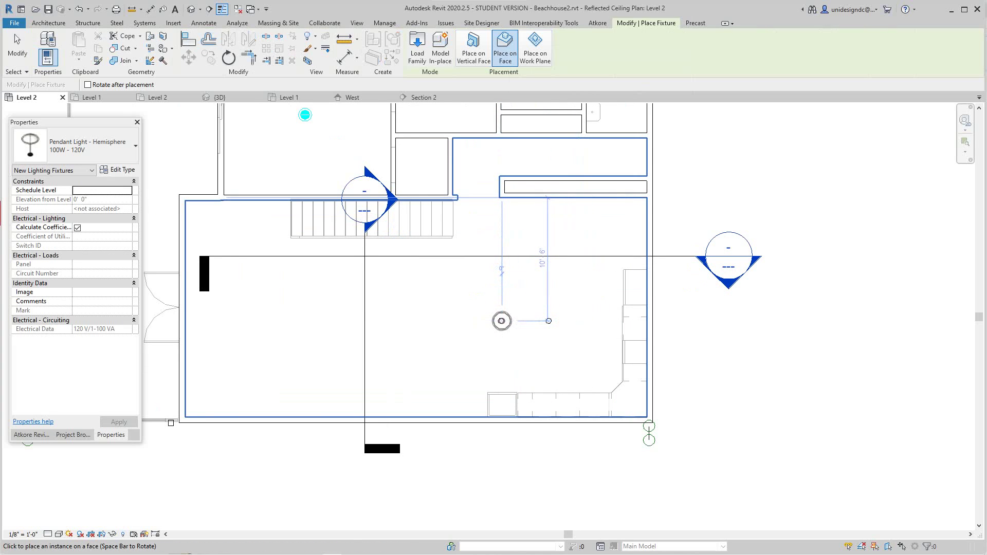
key("Escape")
key("Escape")
scroll(501, 320, "up", 2)
scroll(501, 320, "down", 1)
scroll(501, 320, "down", 2)
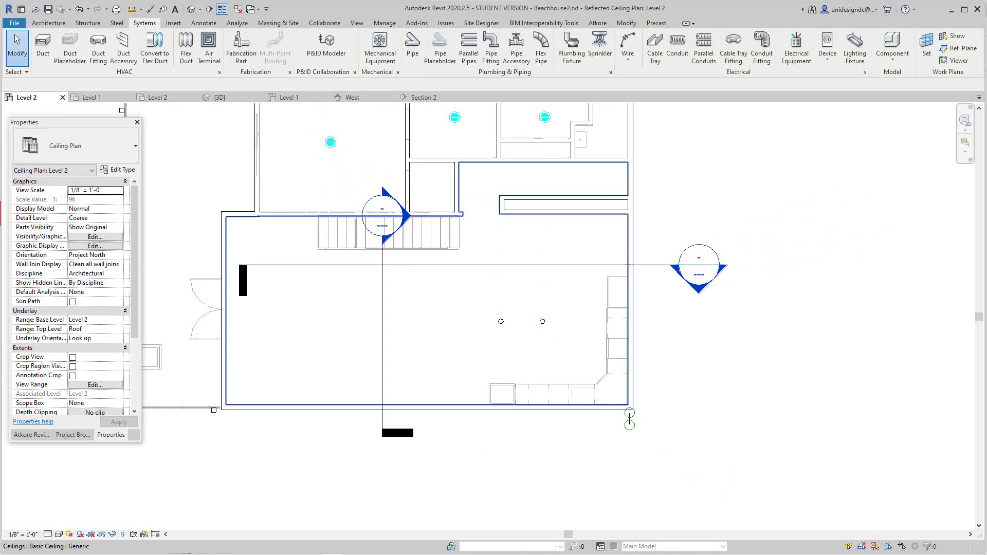
scroll(544, 316, "up", 4)
scroll(545, 316, "down", 4)
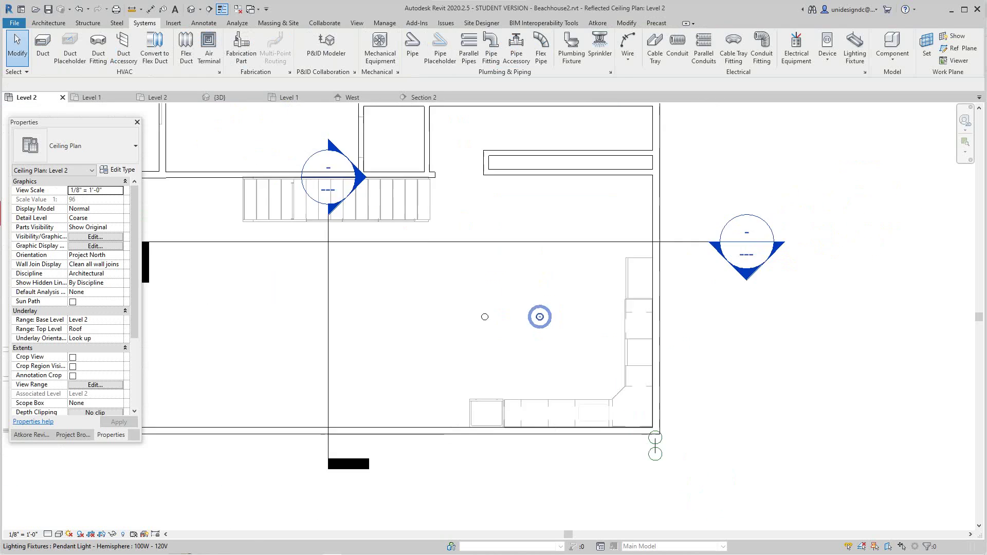
Open the Section 2 view and flip both pendant lights about their work plane so they hang below the ceiling.
double_click(426, 249)
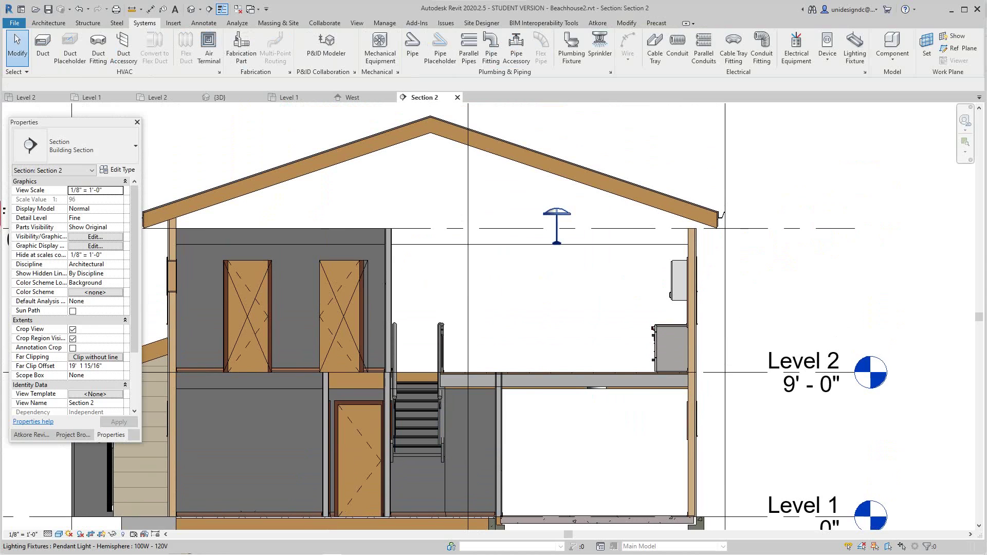
left_click(555, 211)
scroll(555, 208, "up", 2)
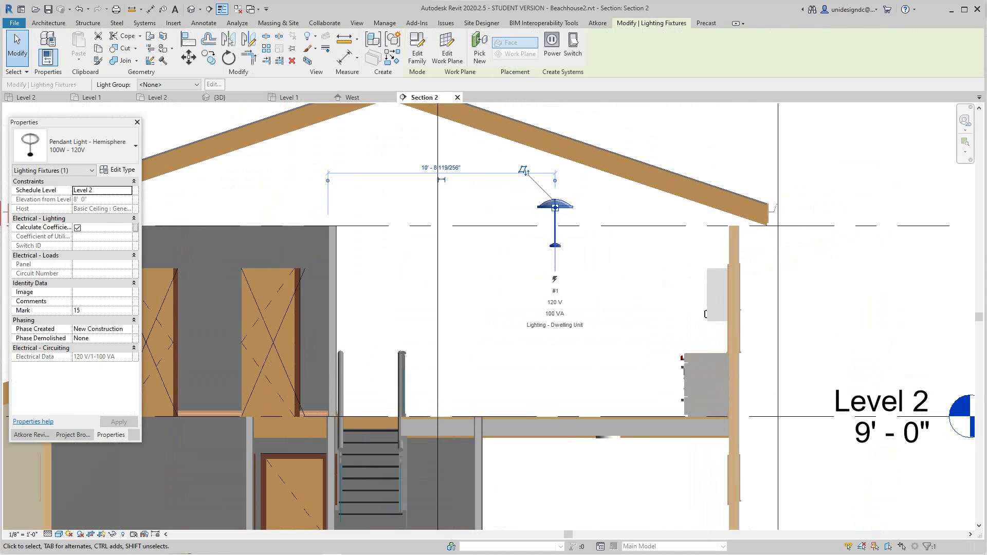
left_click(526, 171)
key("Escape")
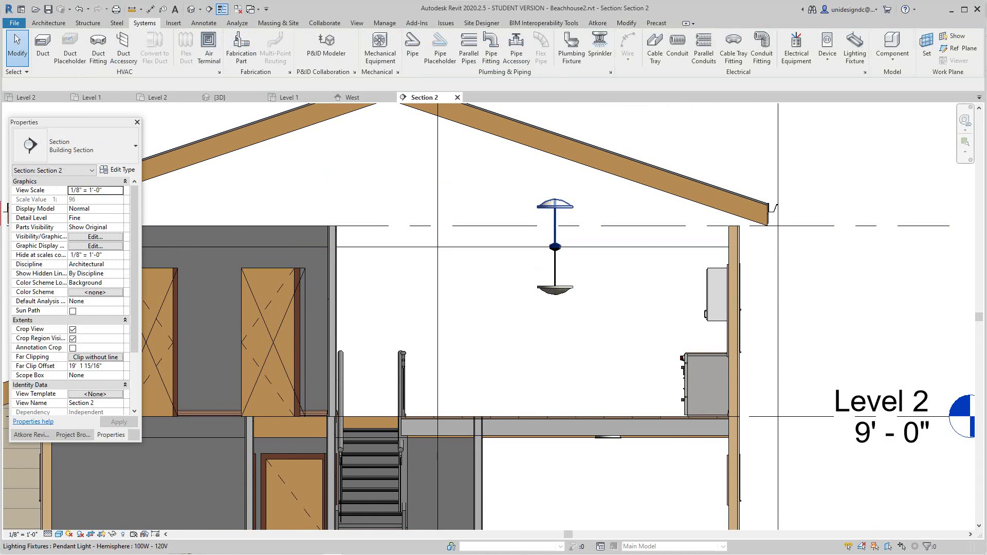
left_click(555, 209)
left_click(532, 179)
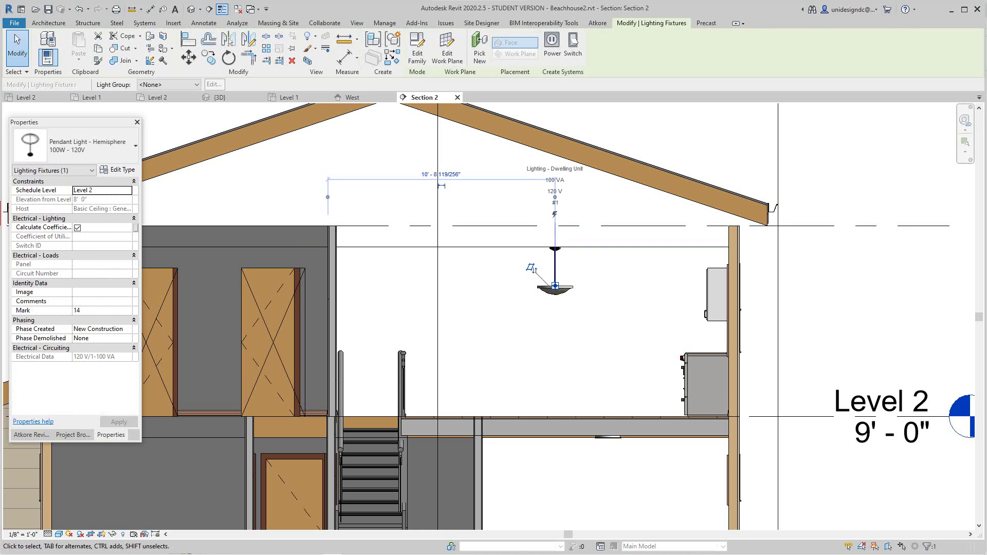
key("Escape")
scroll(520, 296, "down", 4)
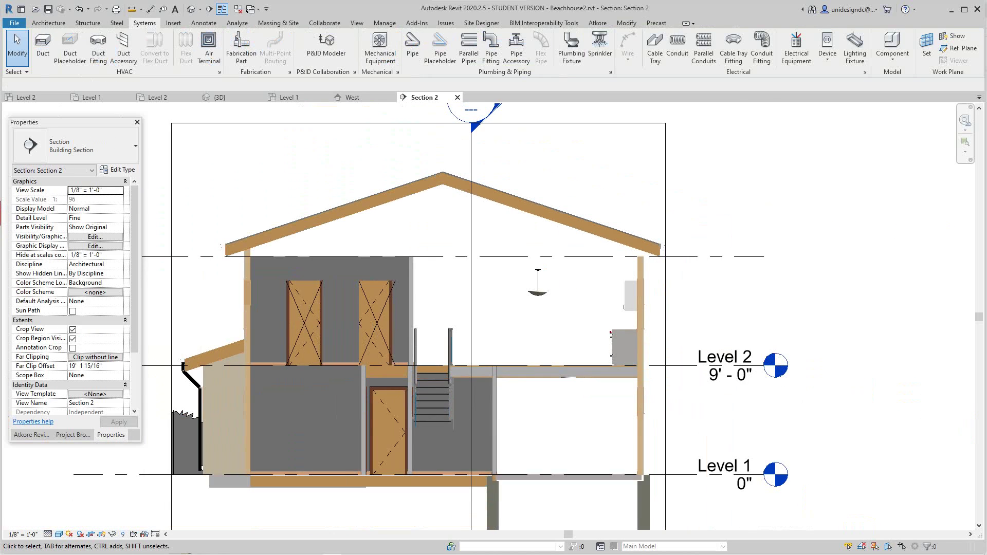
scroll(525, 293, "up", 3)
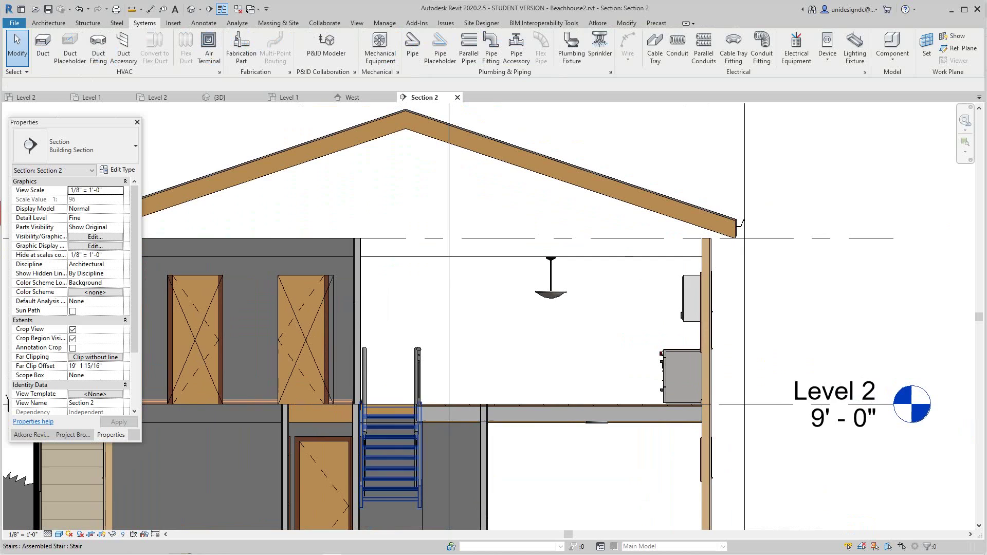
scroll(422, 301, "down", 2)
middle_click_drag(421, 302, 437, 319)
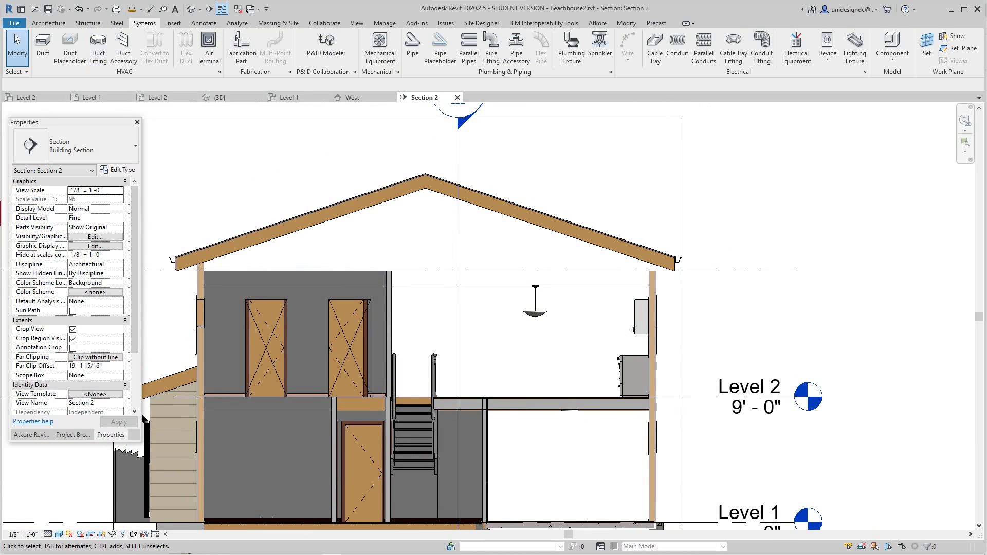
Open the default 3D view and temporarily hide the main roof element.
left_click(191, 8)
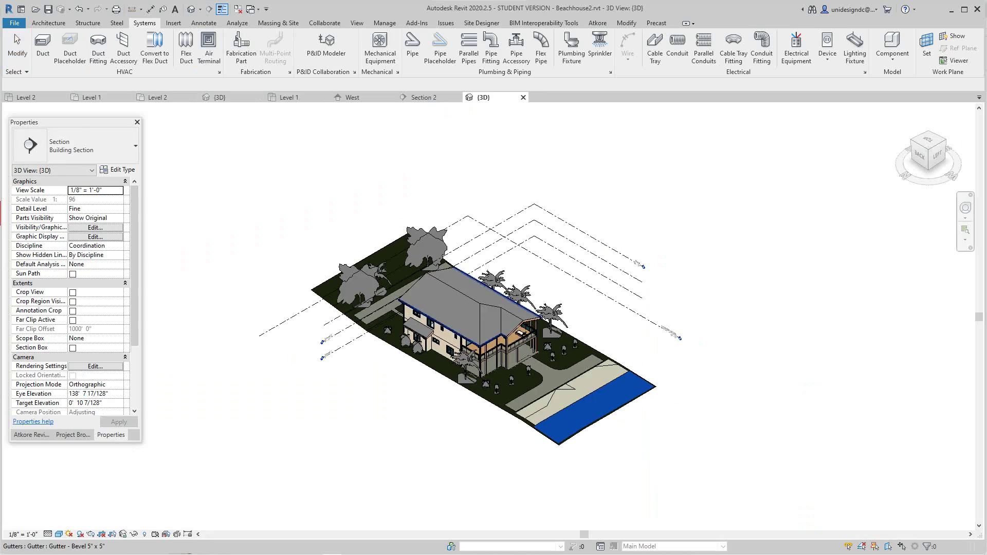
scroll(378, 287, "up", 3)
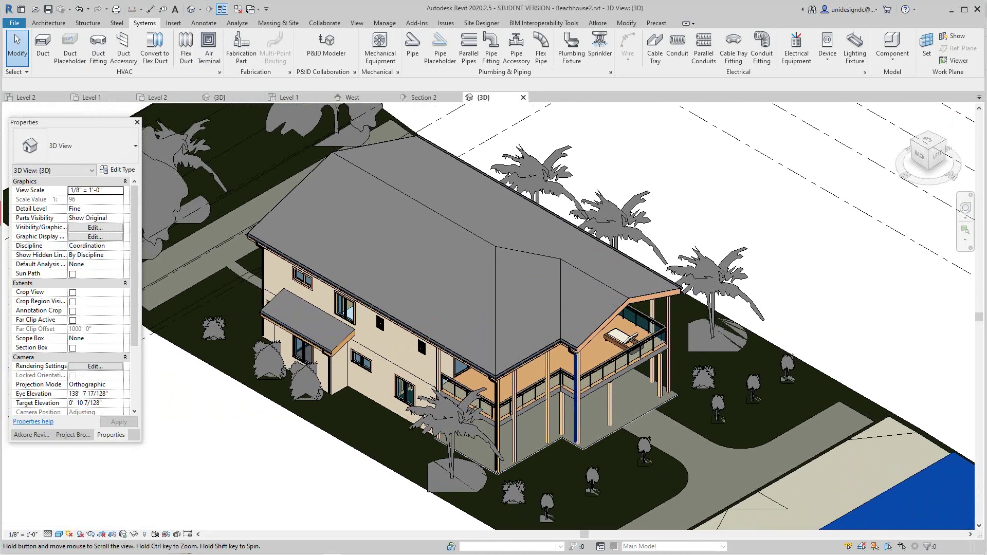
middle_click_drag(606, 349, 561, 366, "shift")
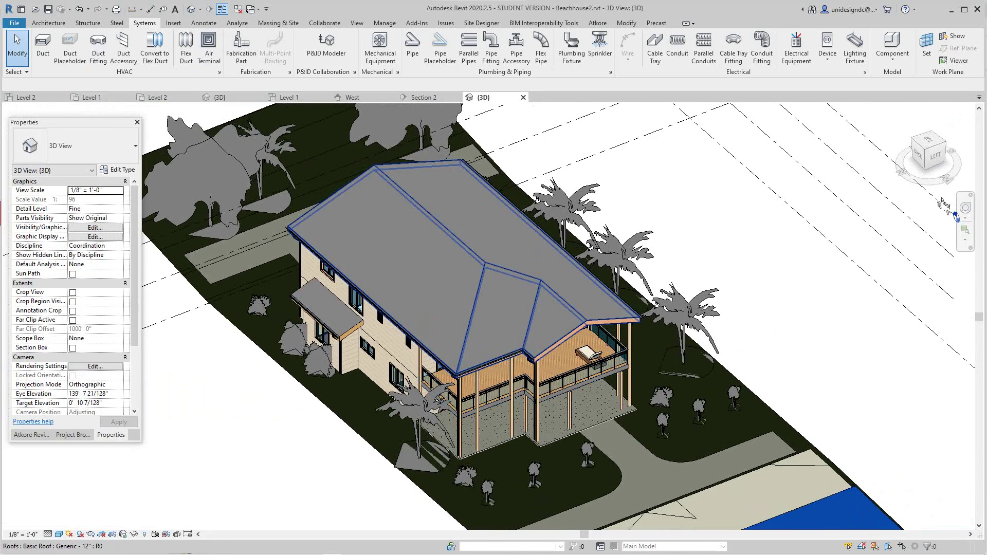
left_click(541, 326)
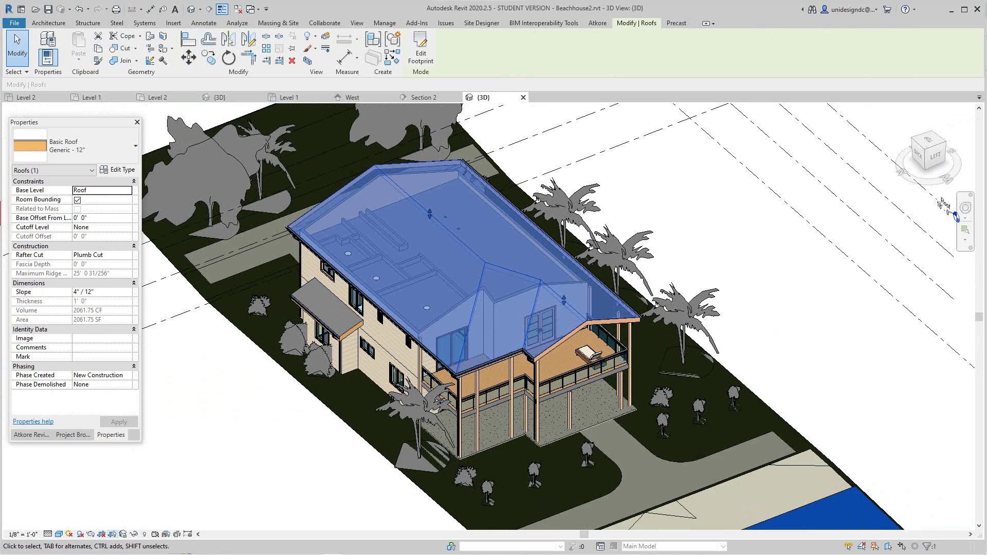
left_click(134, 534)
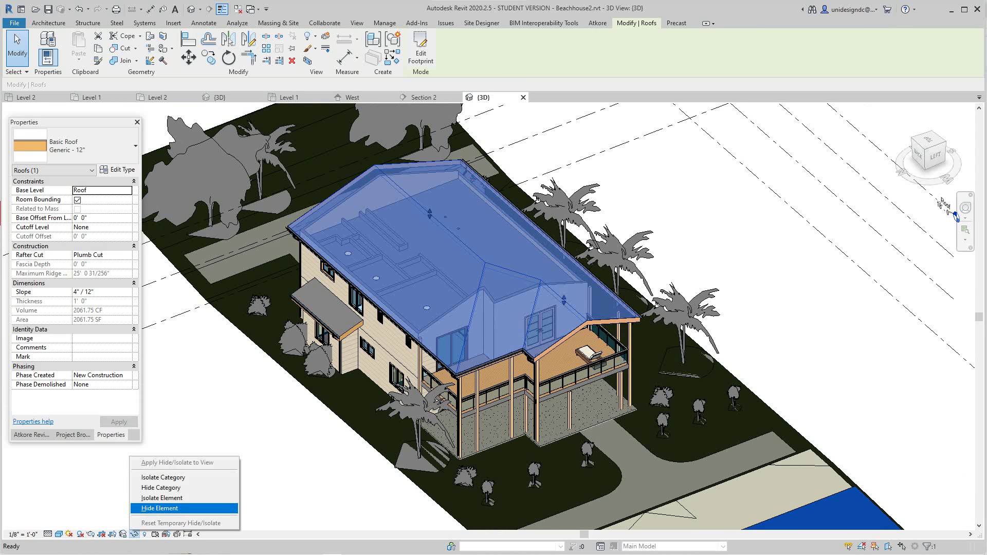
left_click(160, 508)
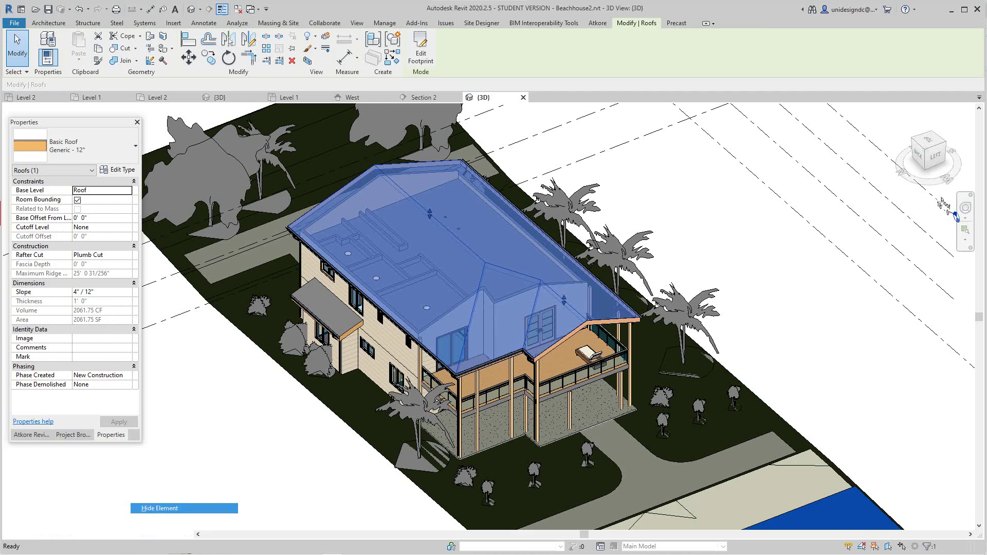
Temporarily hide the whole ceilings category in the 3D view.
left_click(496, 275)
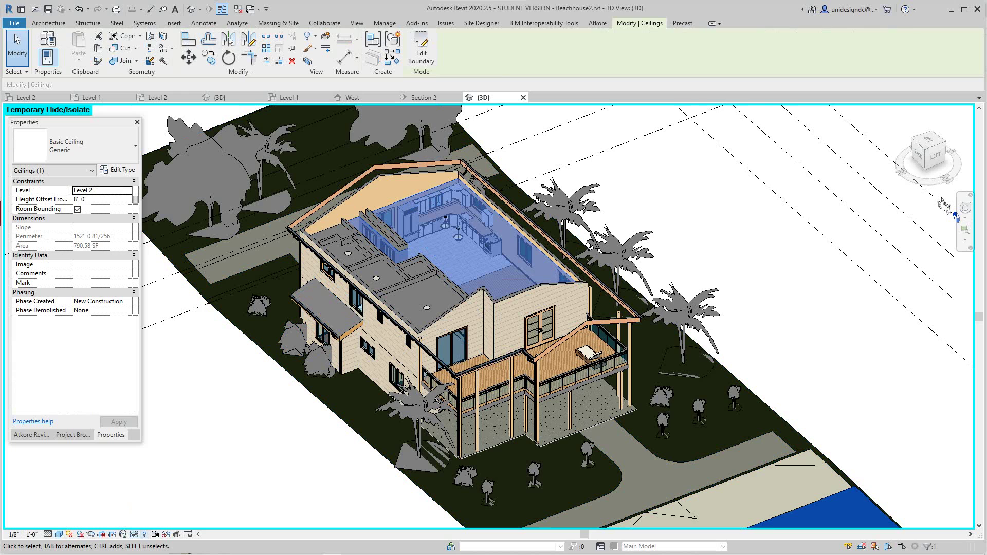
left_click(135, 534)
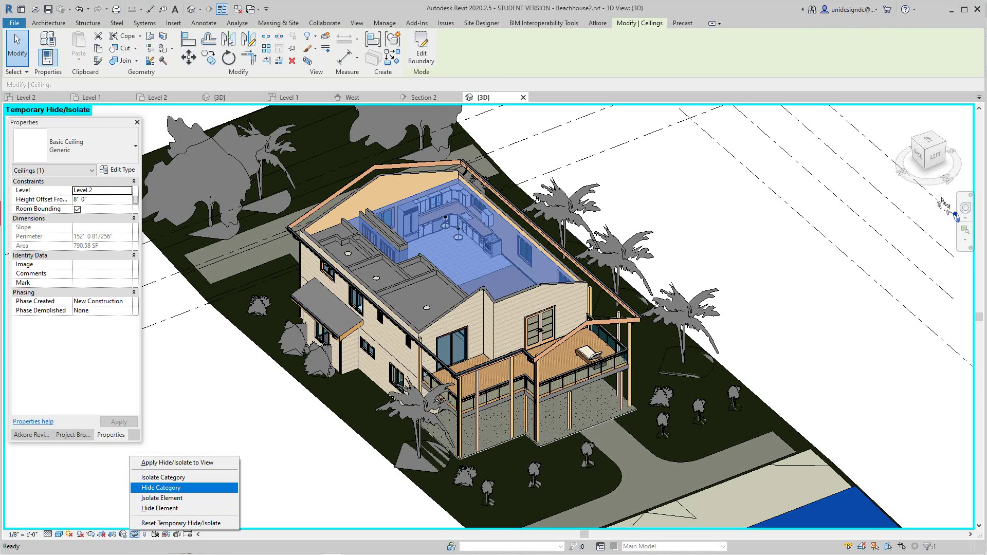
left_click(161, 487)
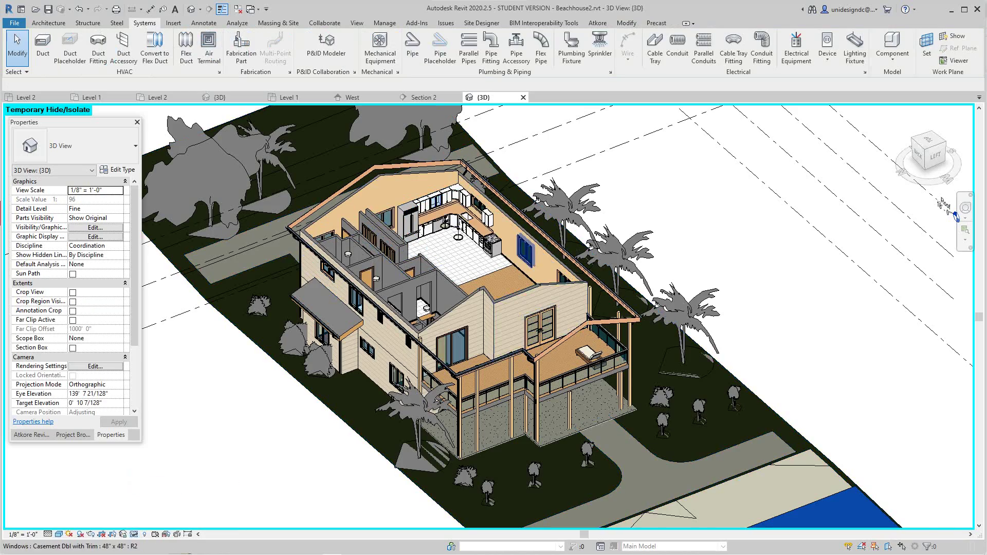
Examine the pendant lights in the kitchen and the ceiling lights in the other Level 2 rooms in 3D.
scroll(476, 242, "up", 3)
scroll(468, 246, "up", 2)
middle_click_drag(469, 245, 464, 265)
scroll(419, 316, "up", 3)
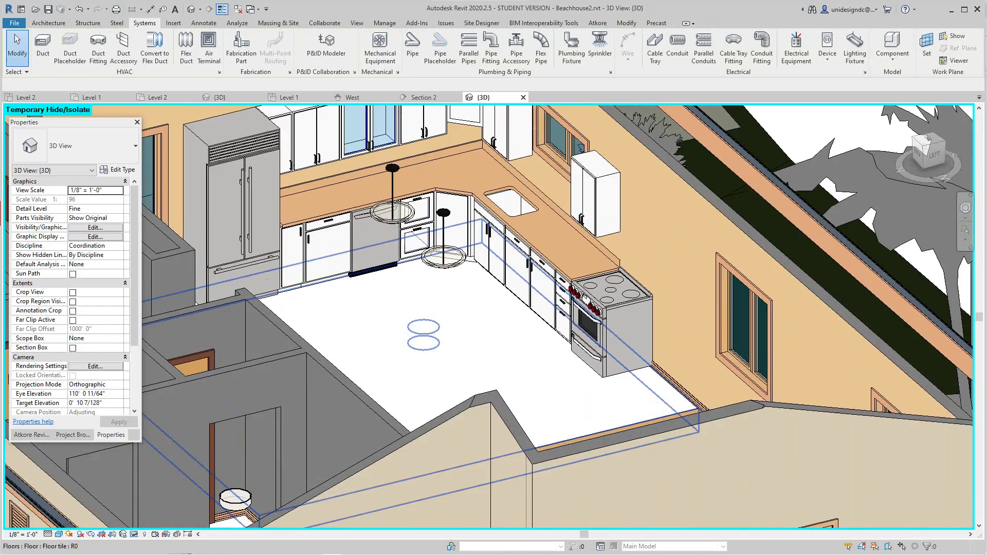
left_click(418, 317)
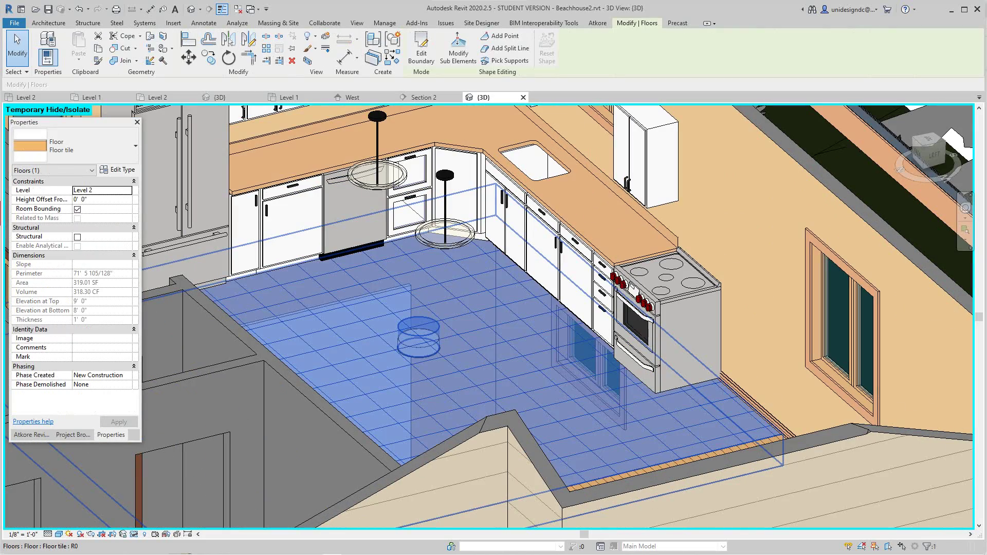
scroll(596, 267, "down", 4)
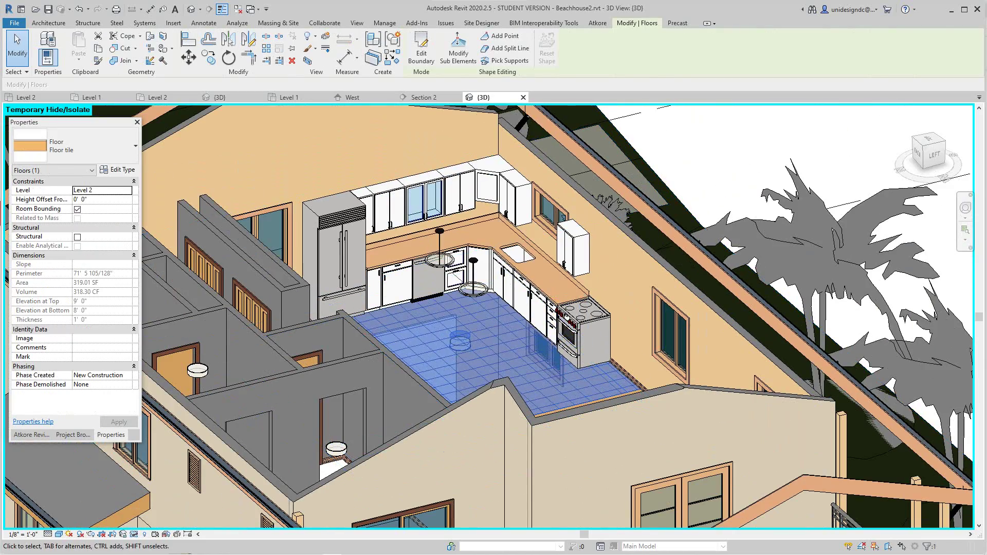
key("Escape")
scroll(684, 420, "down", 2)
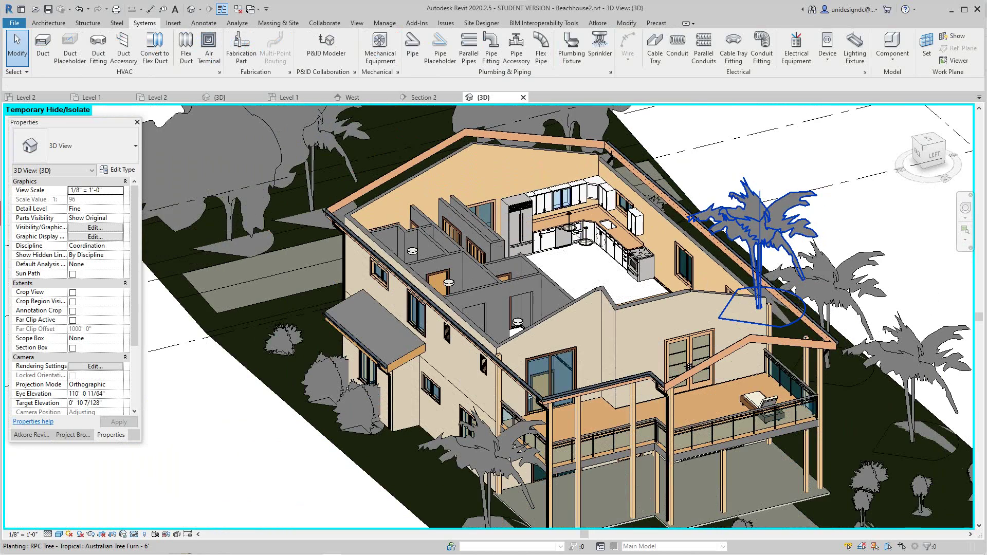
middle_click_drag(689, 366, 686, 385)
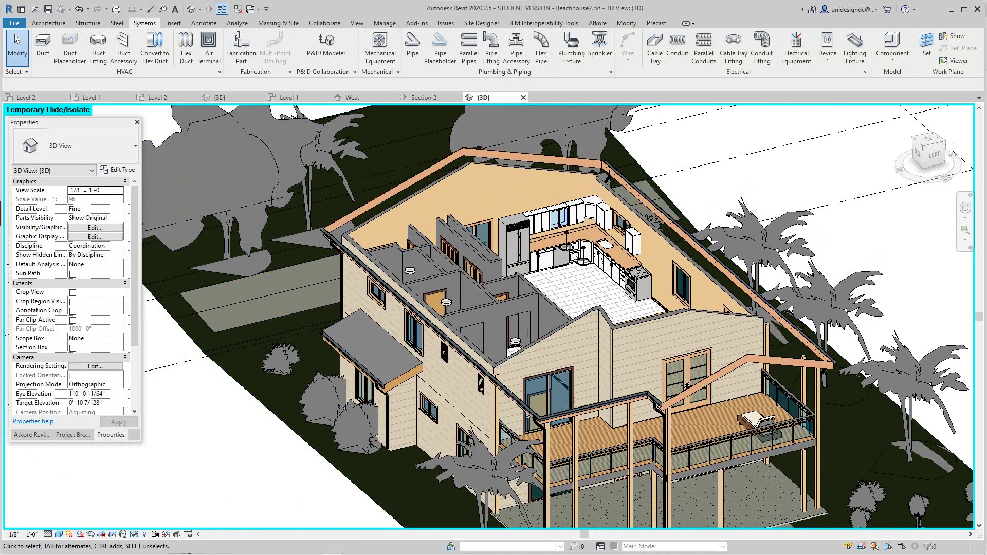
Return to the Level 2 reflected ceiling plan.
left_click(92, 97)
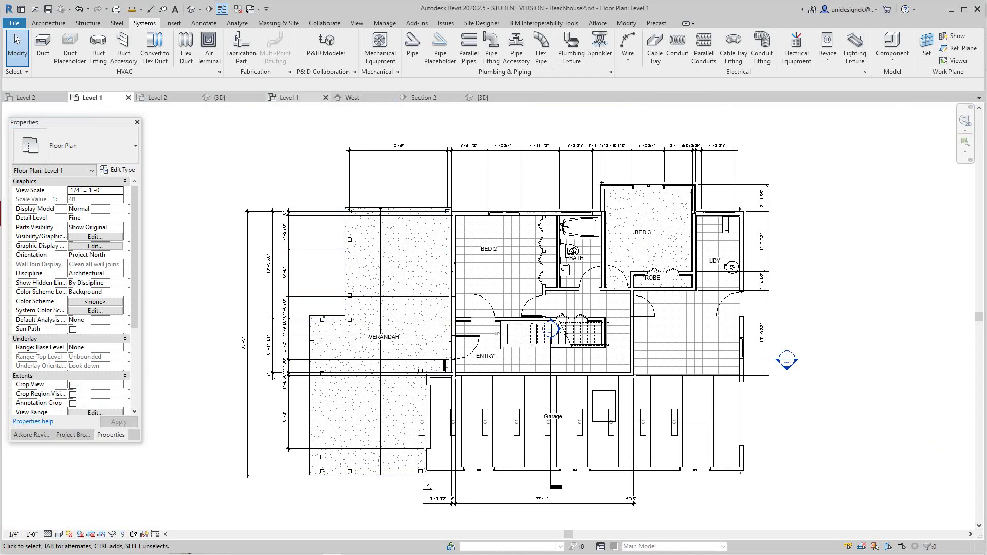
left_click(26, 97)
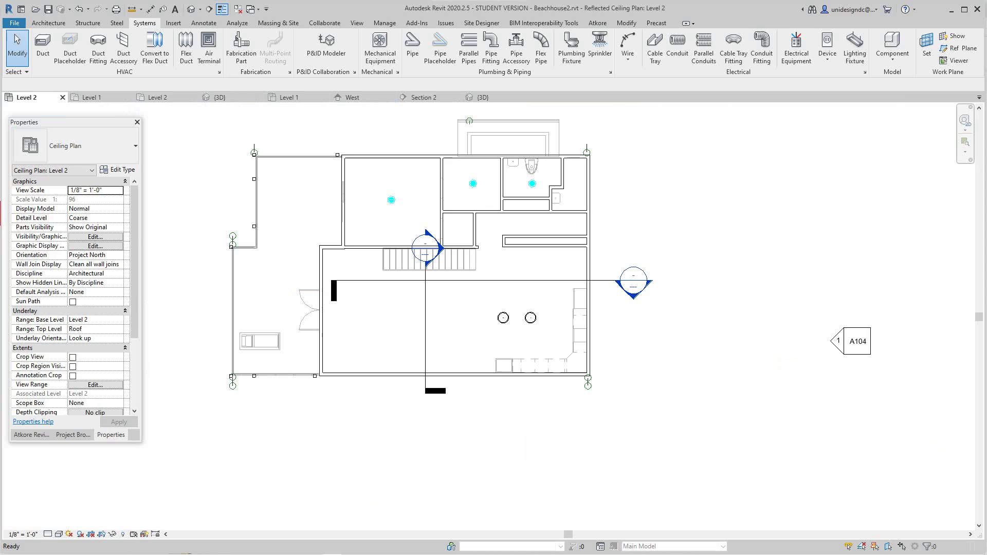